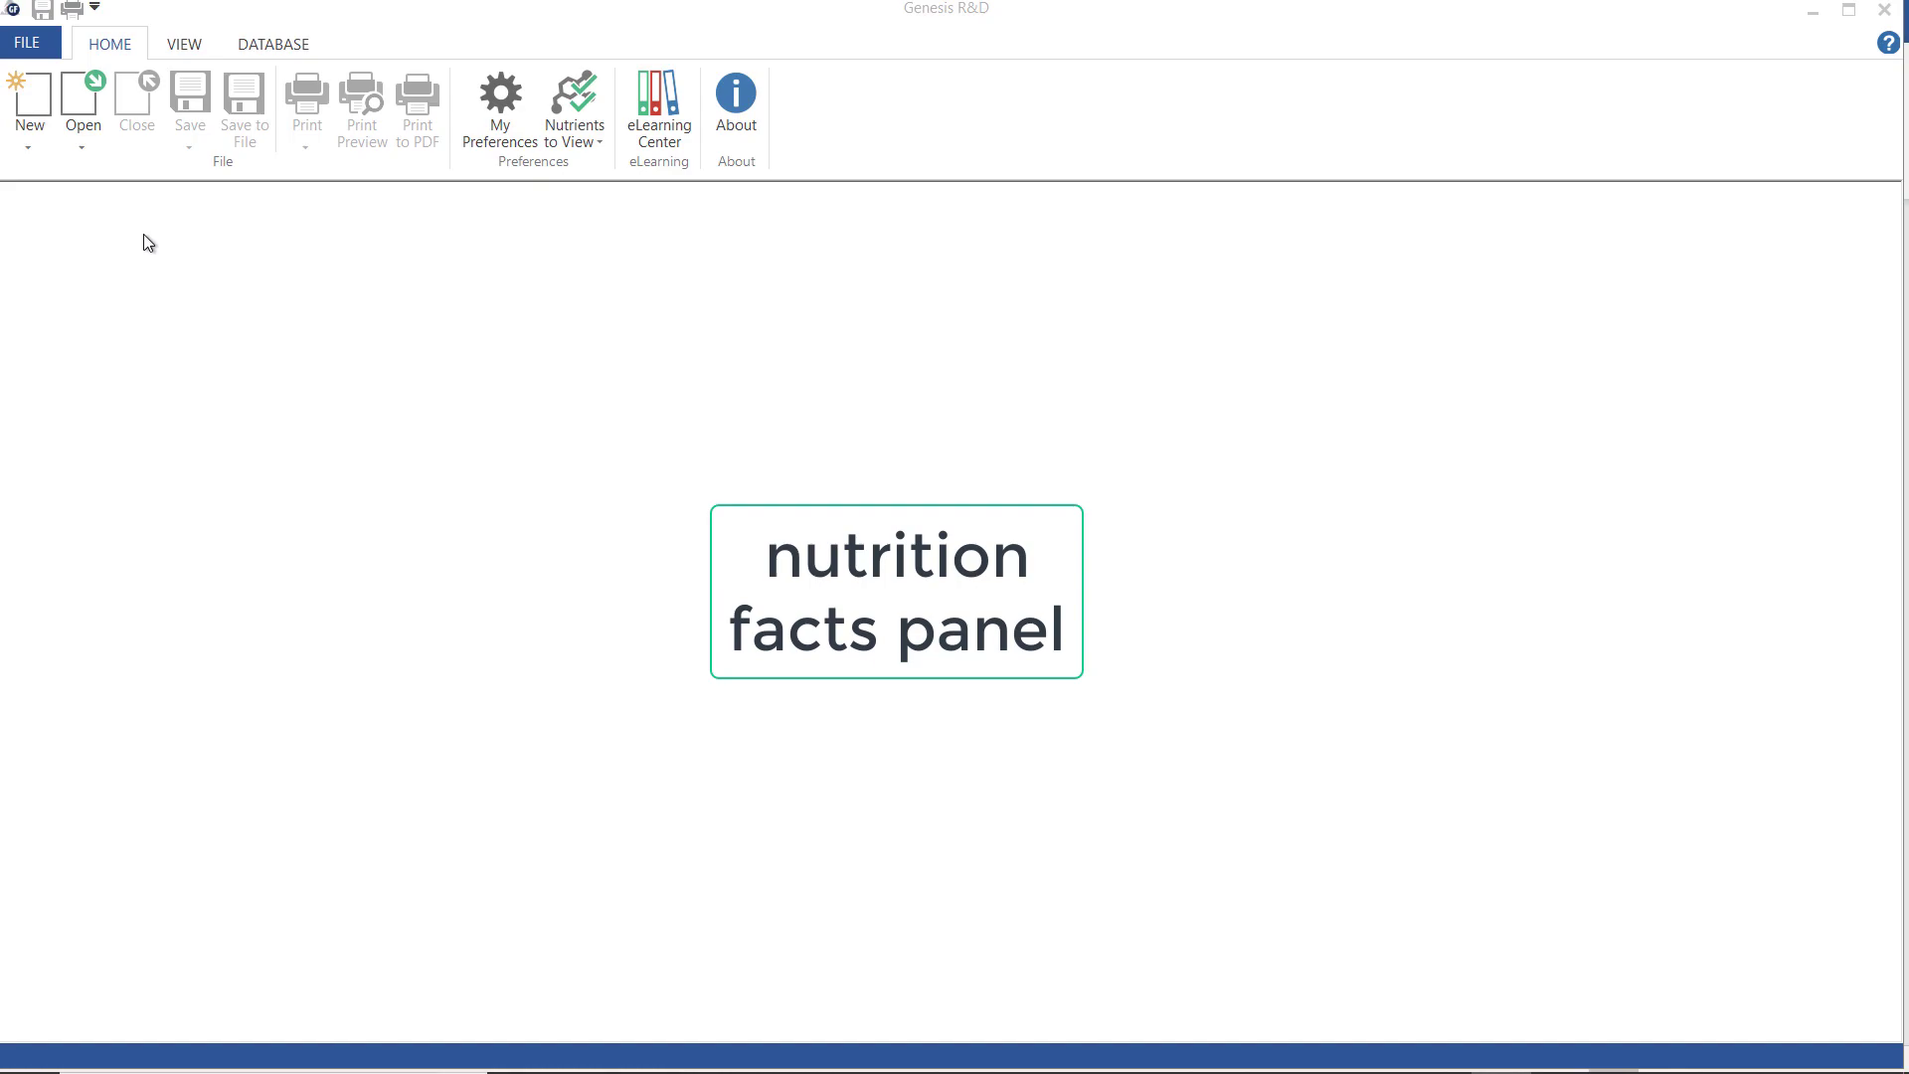
# Create a new ingredient named 'New Ingredient Sample' with a quantity of 100 grams.
pyautogui.click(27, 145)
pyautogui.click(74, 202)
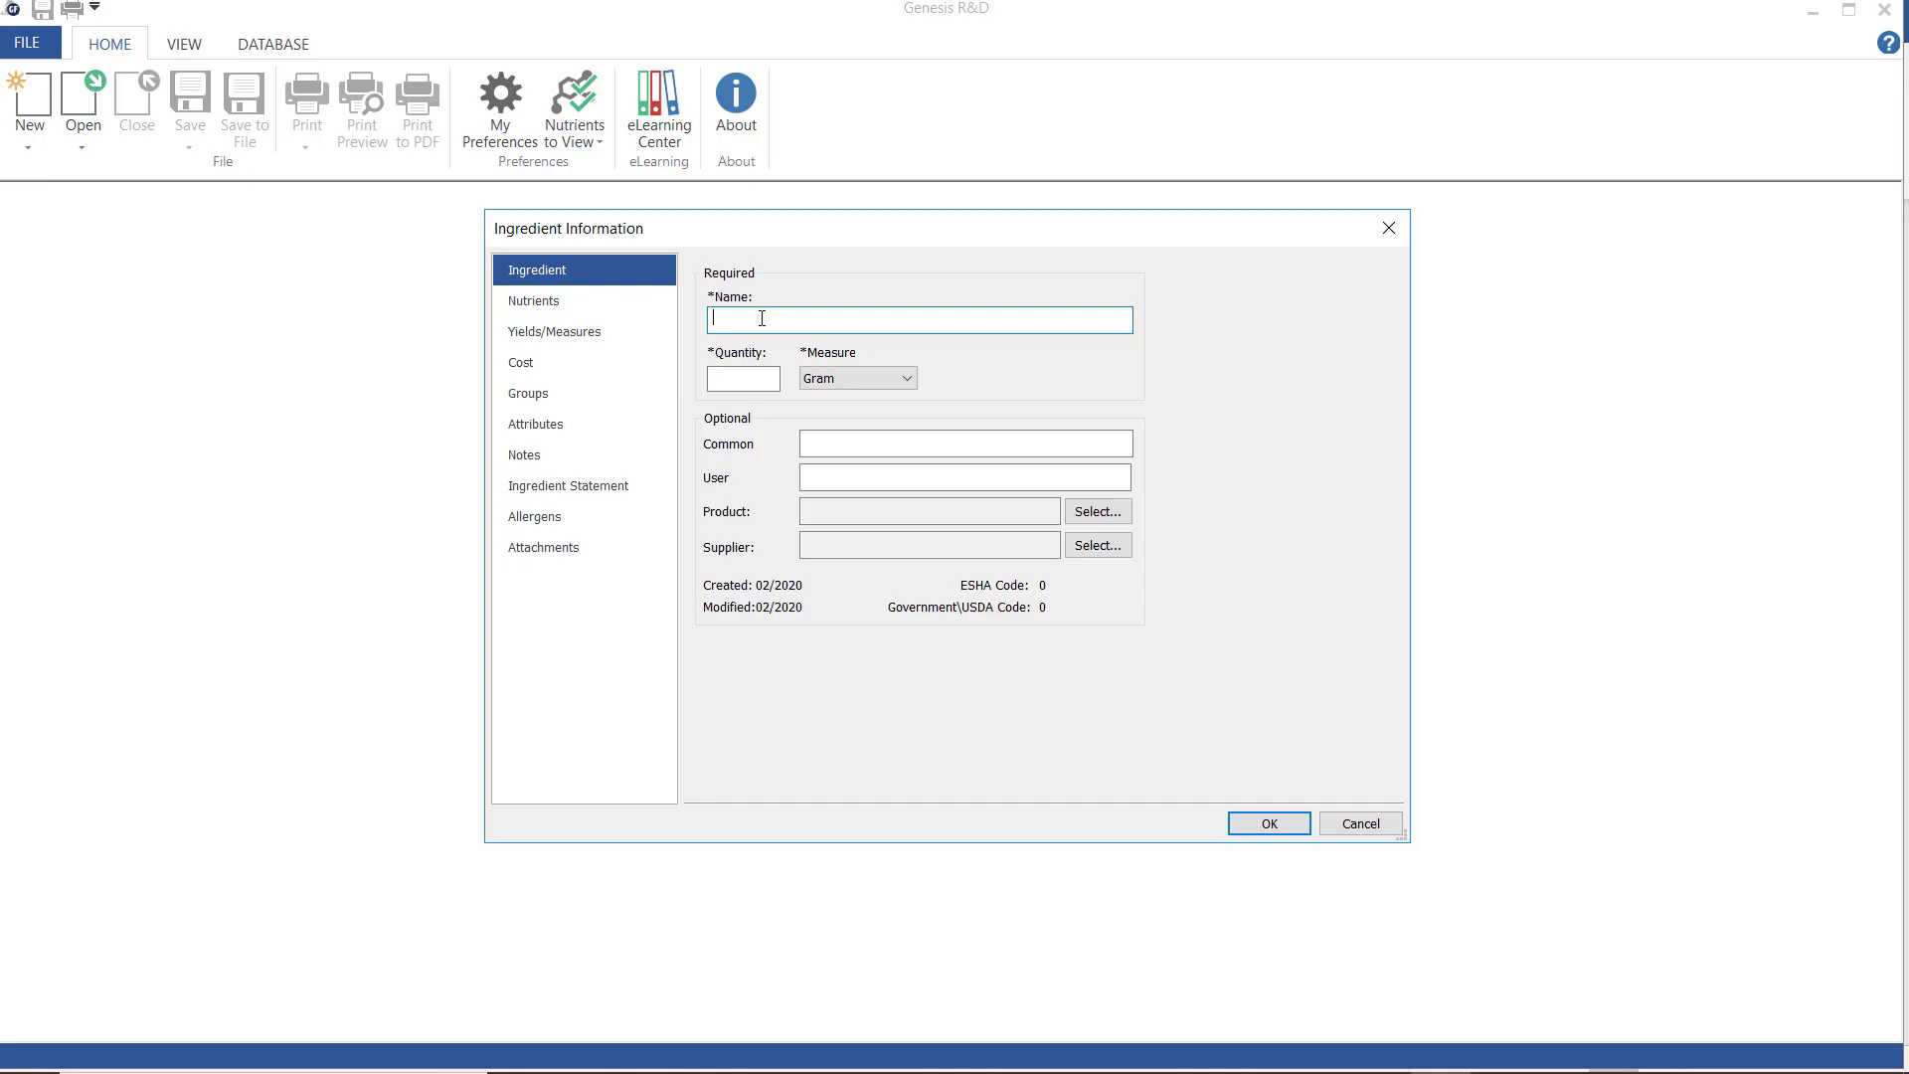
pyautogui.write('New Ingredient Sample')
pyautogui.press('Tab')
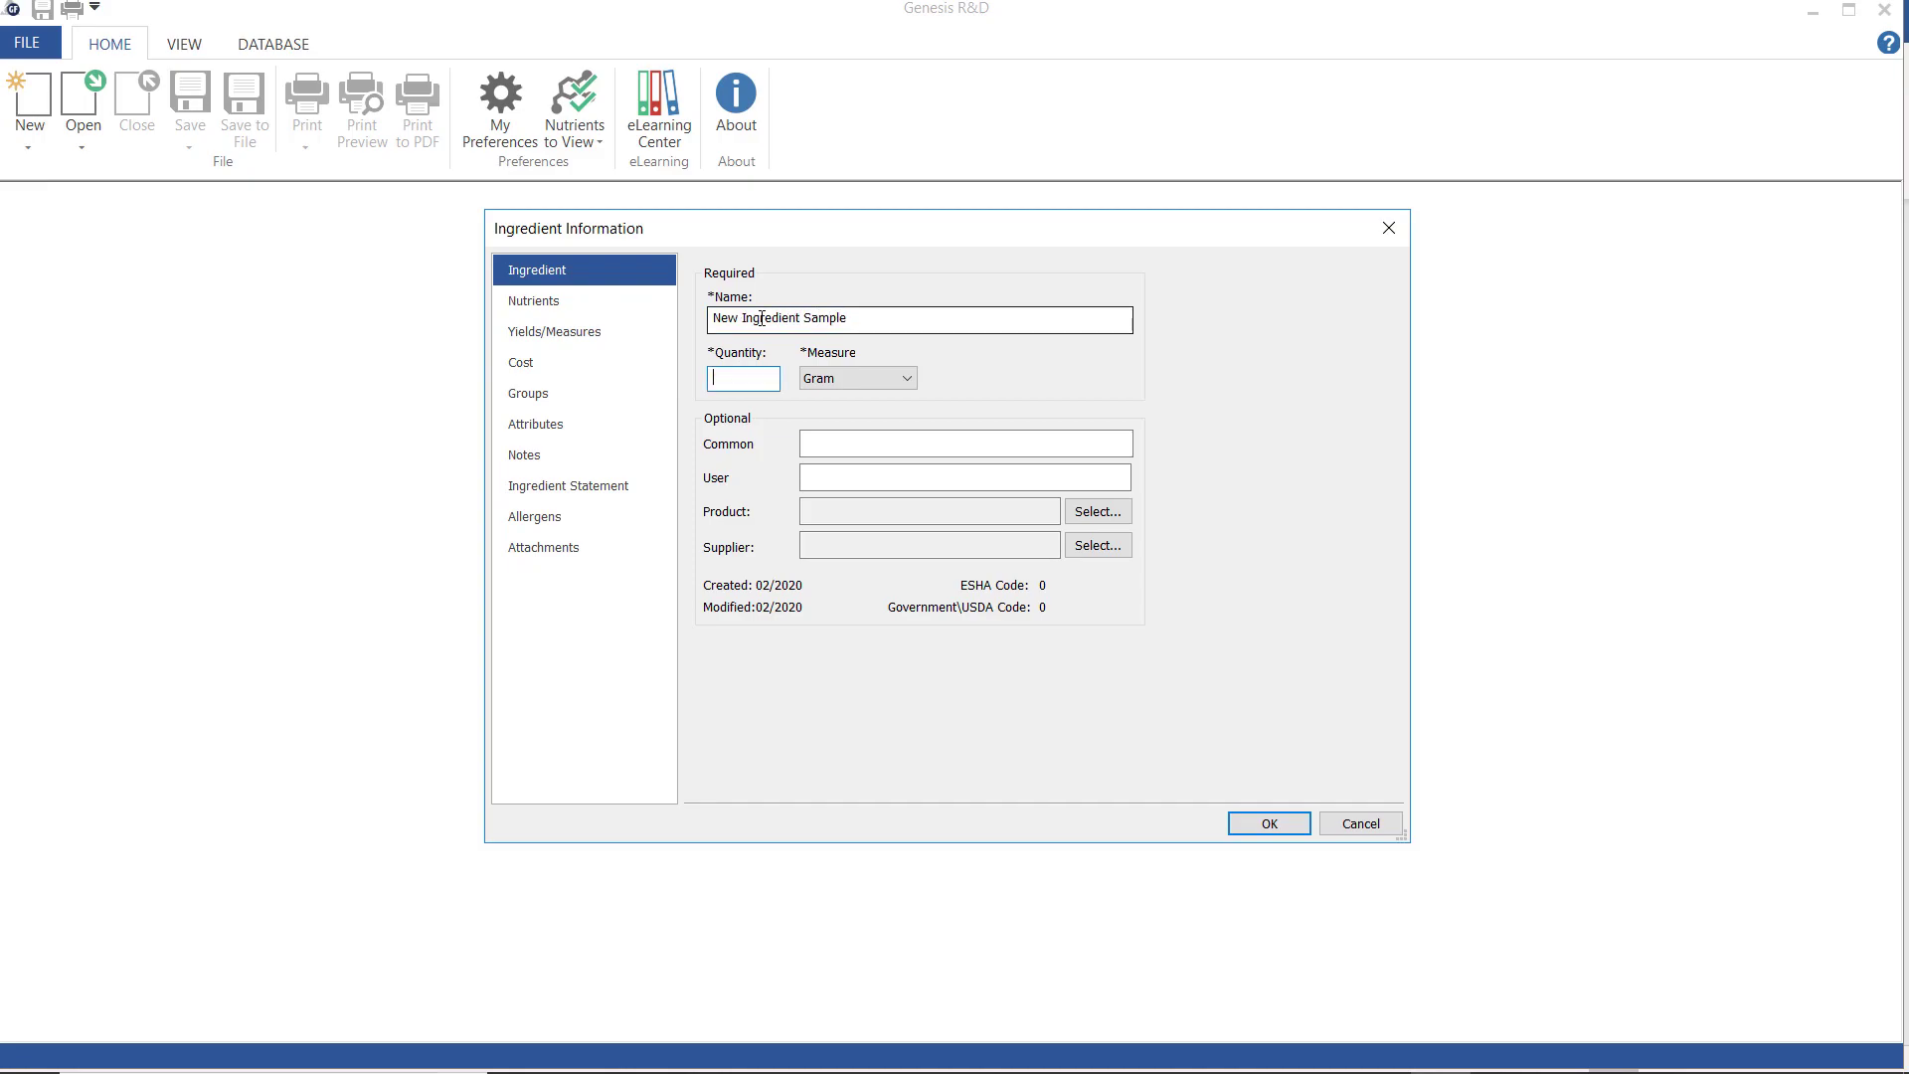
pyautogui.write('100')
# On the Nutrients page, enter Calories 109, Fat 1, Carbohydrates 15 and Protein 2.
pyautogui.click(566, 300)
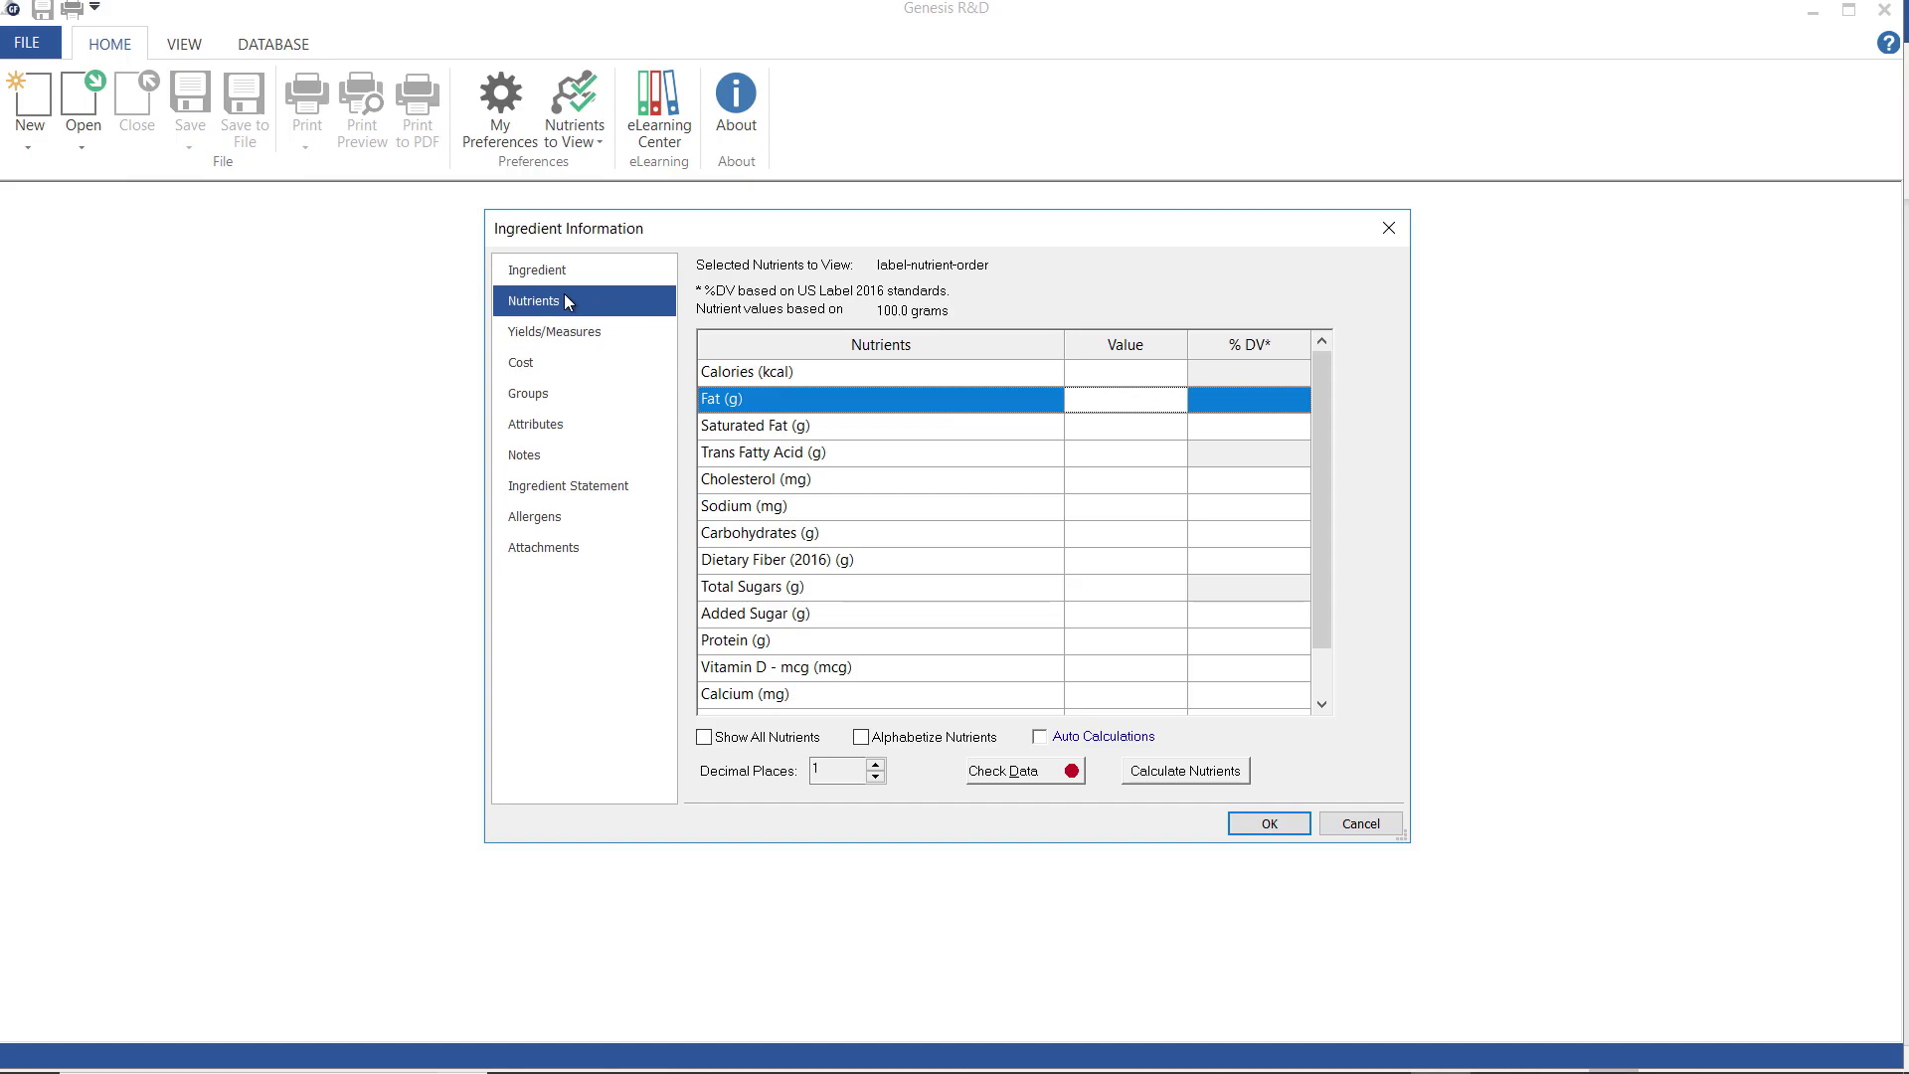
pyautogui.click(1083, 377)
pyautogui.write('109')
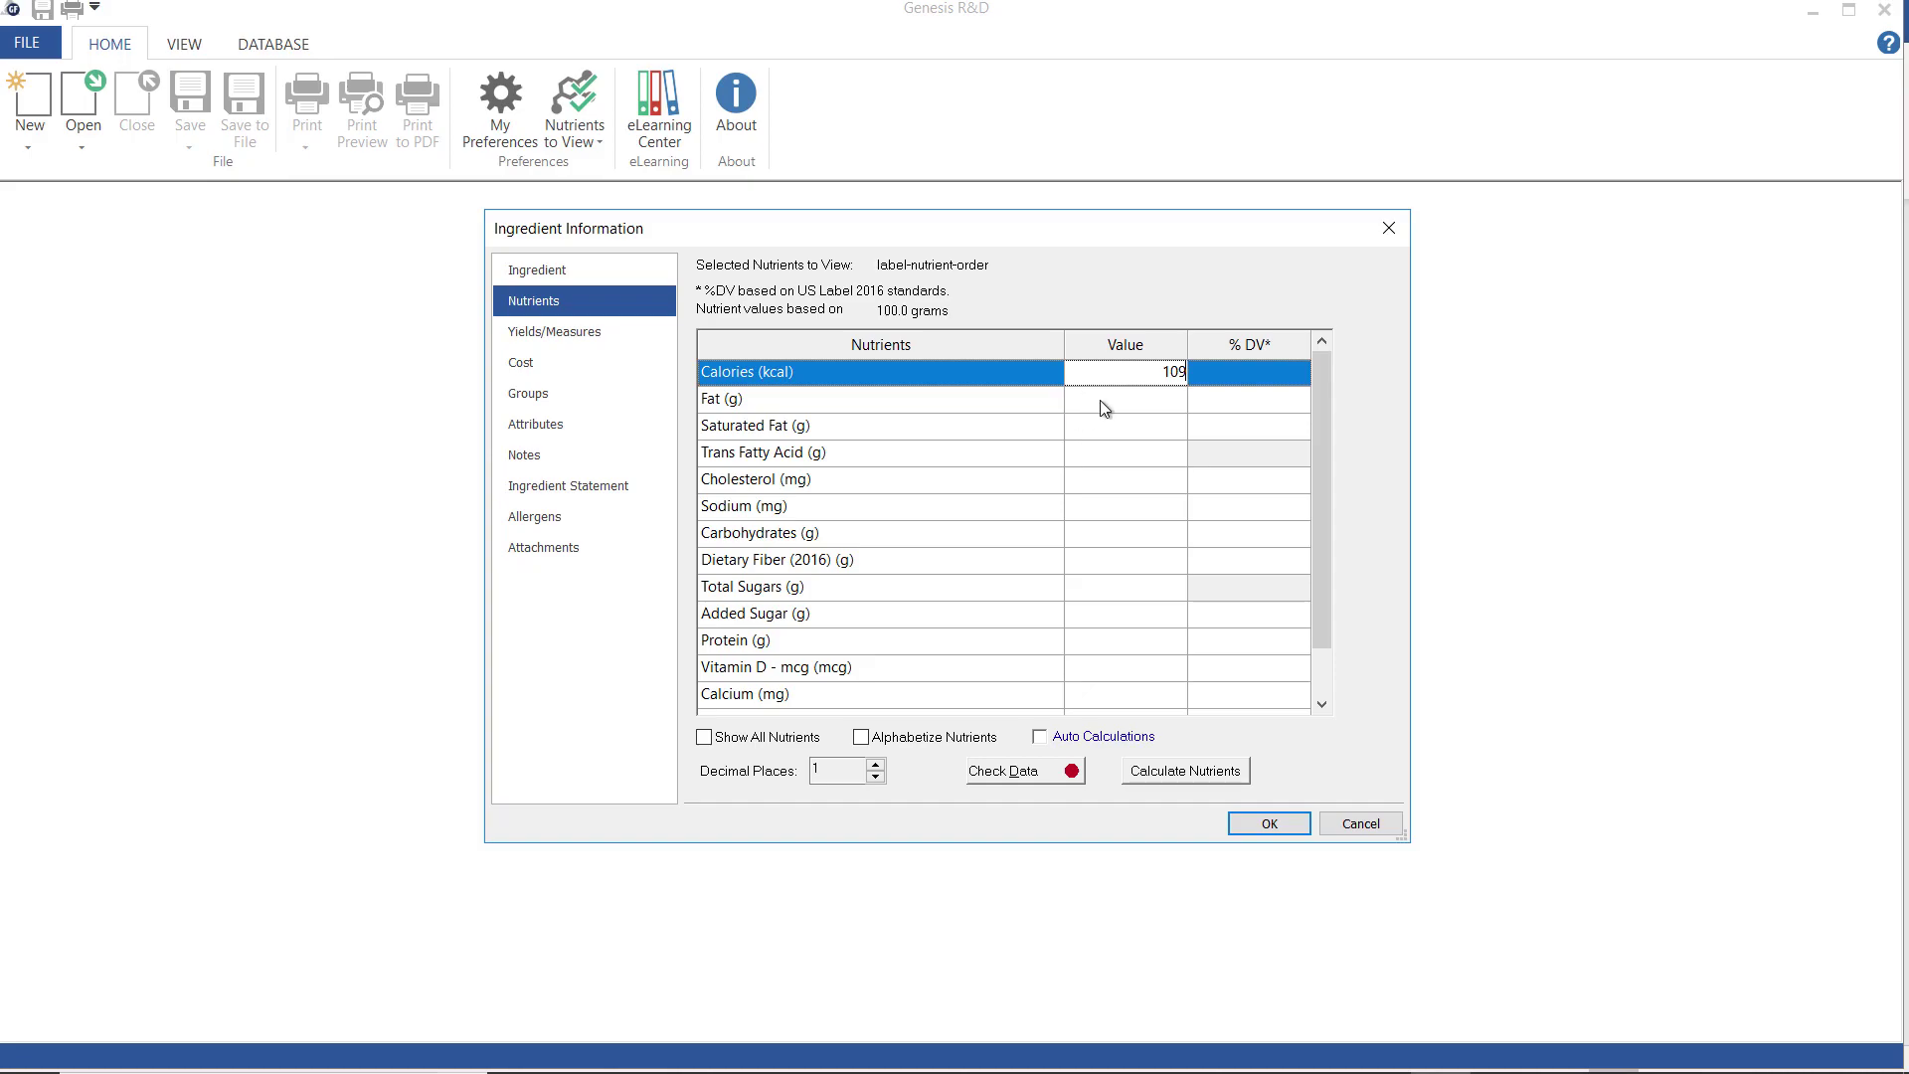
pyautogui.click(1125, 402)
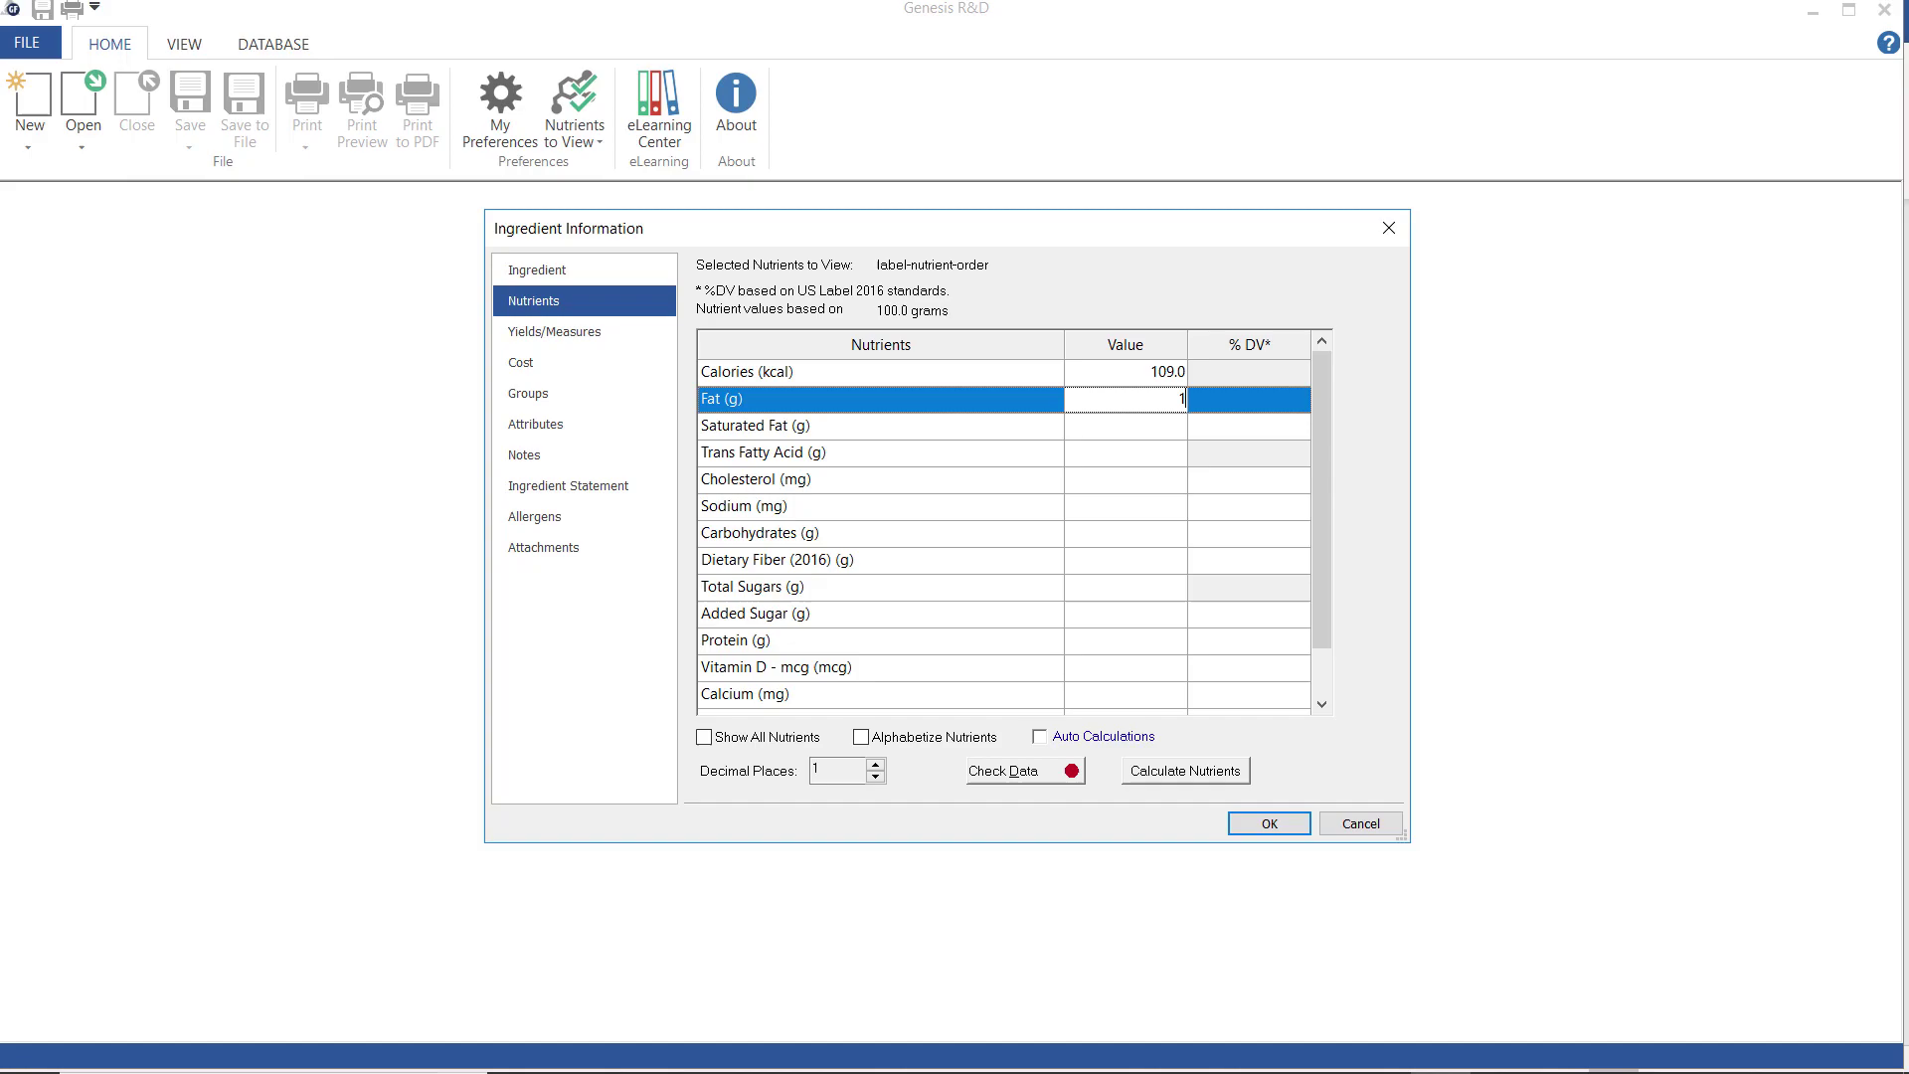
pyautogui.click(1104, 534)
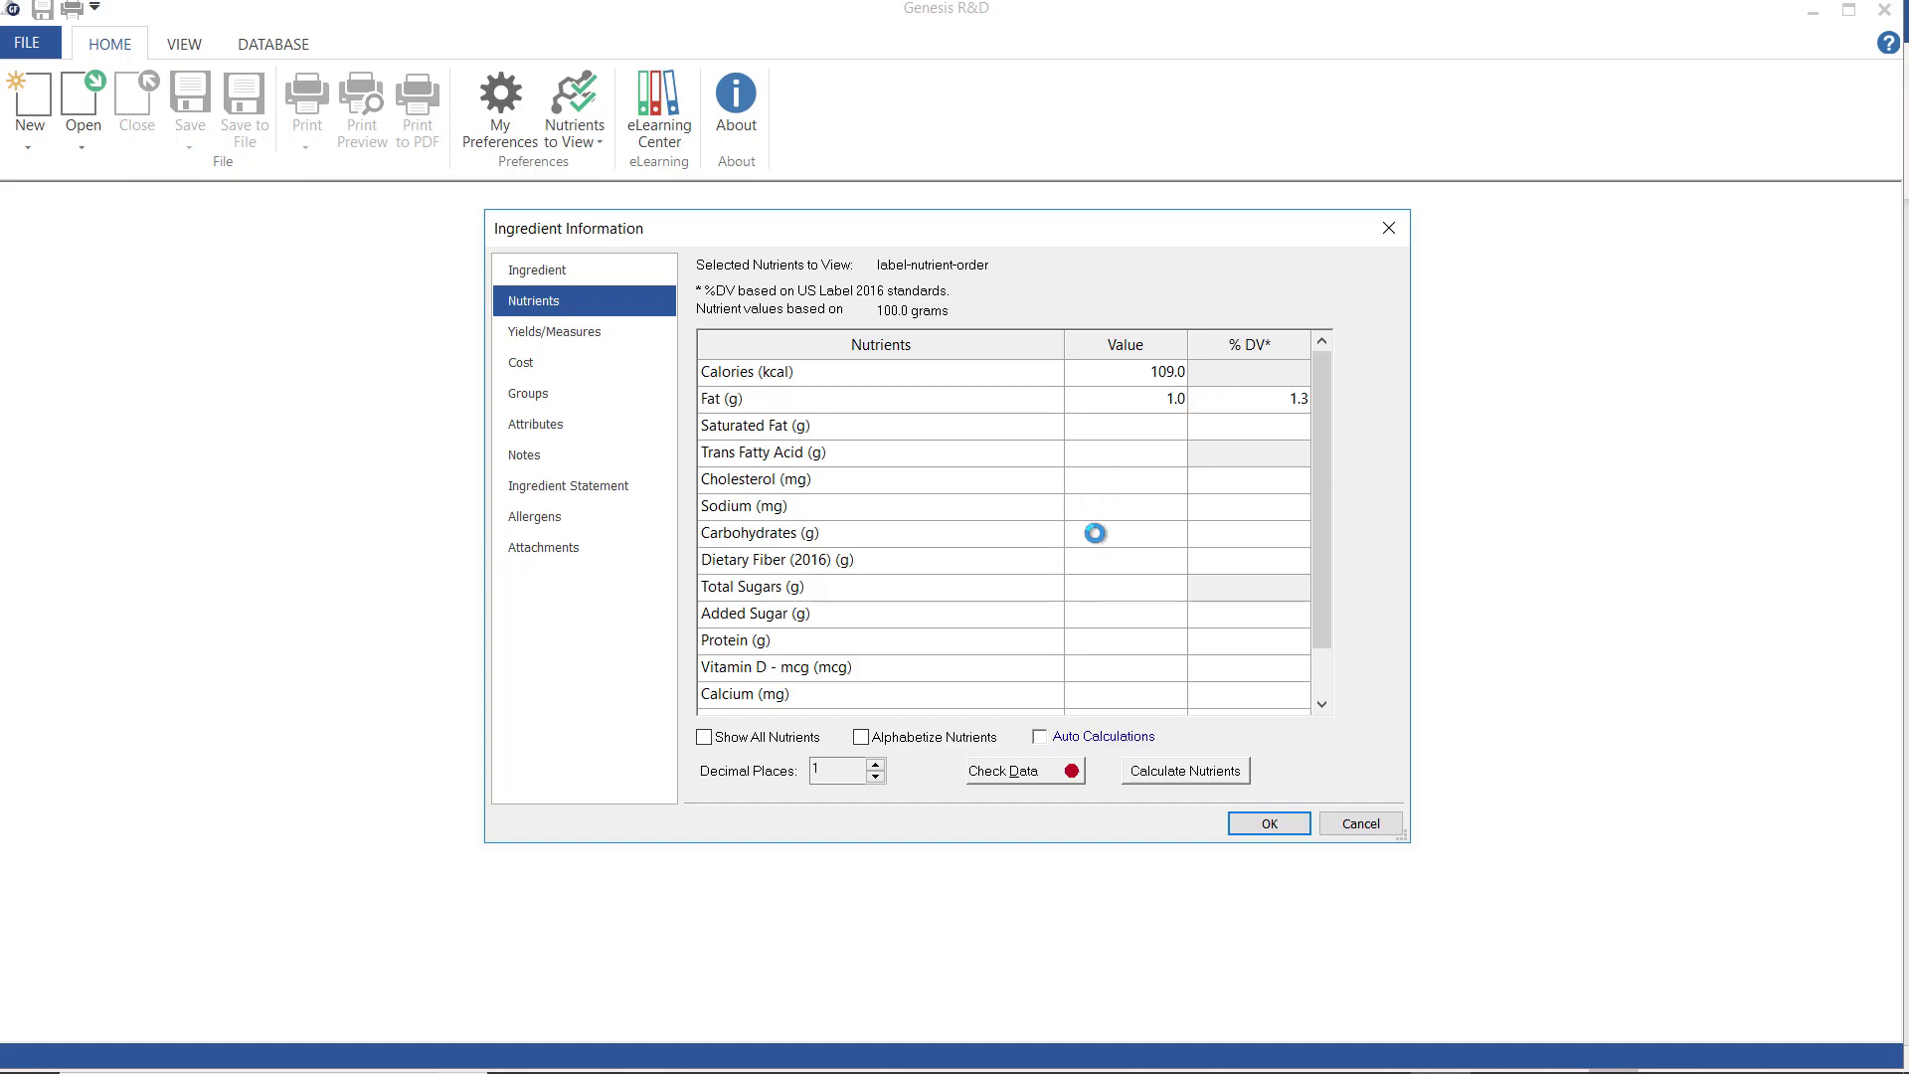
pyautogui.write('15')
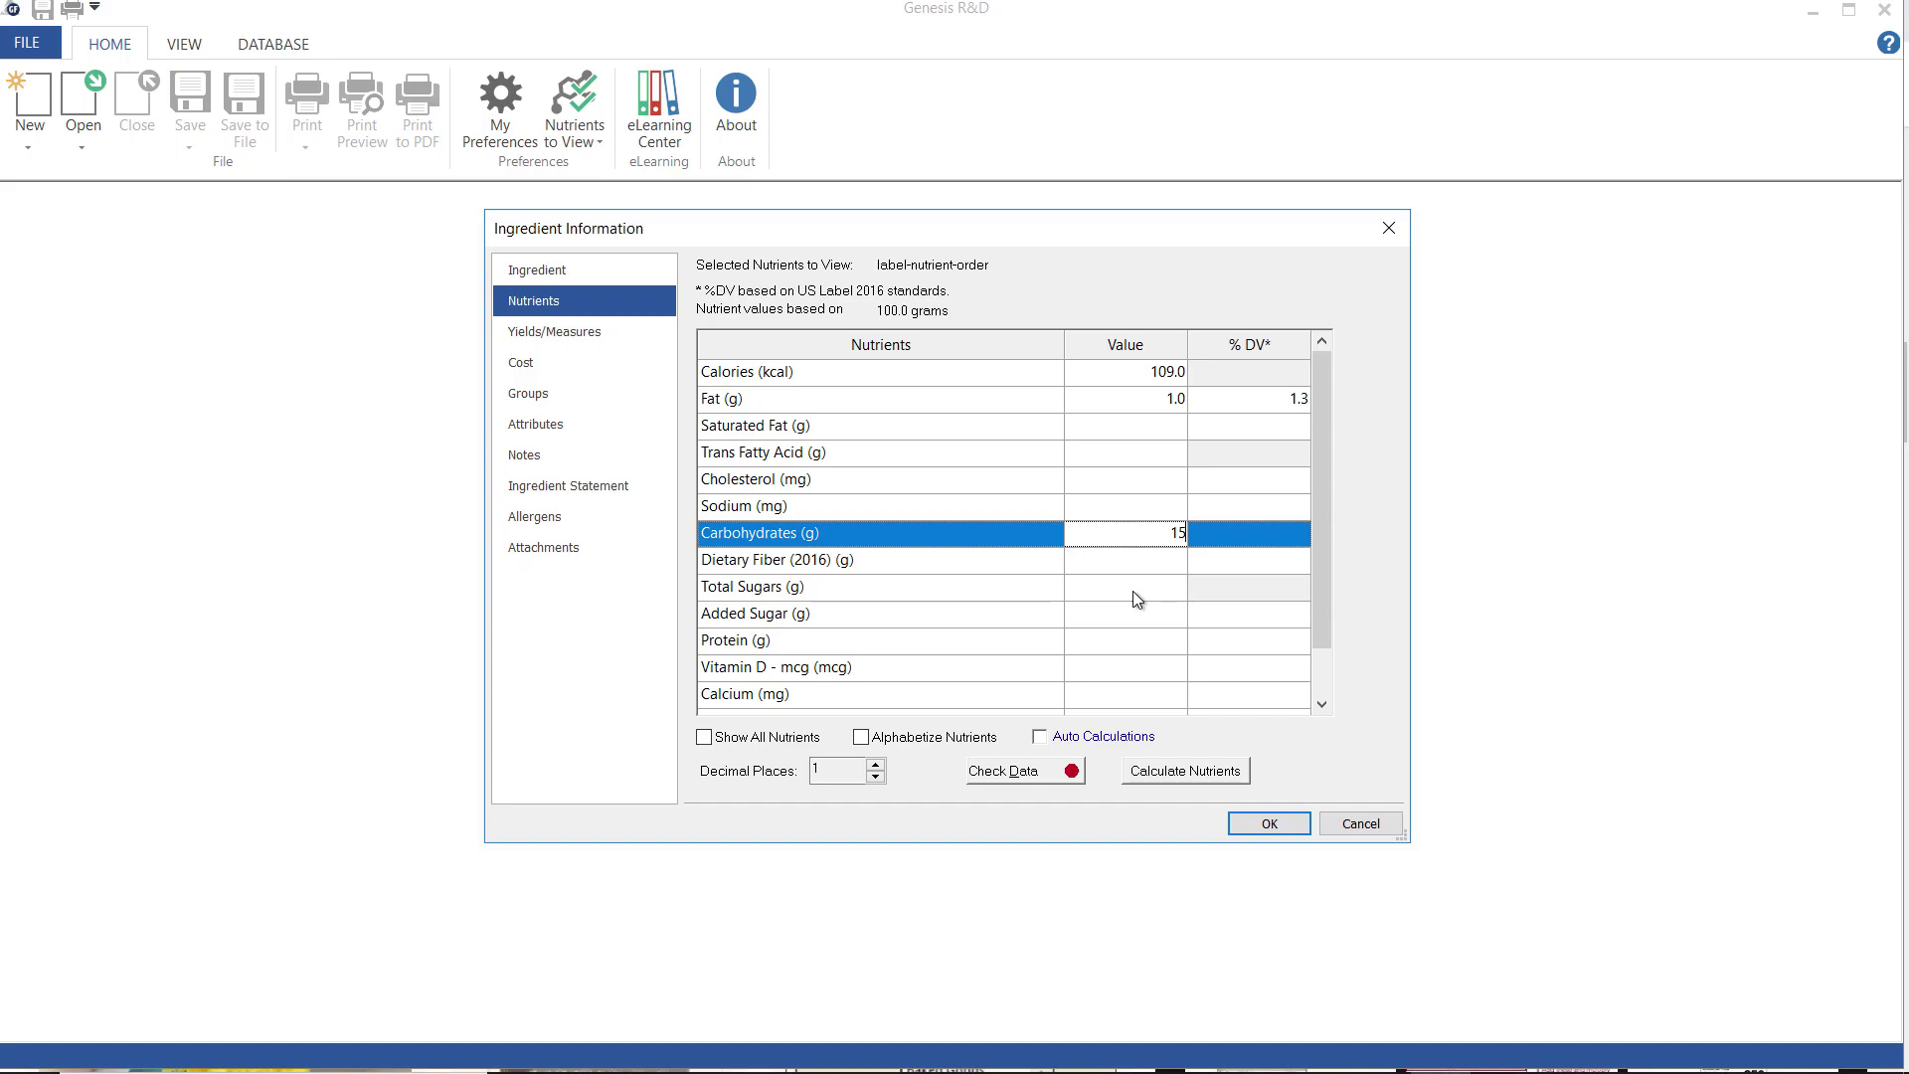
pyautogui.click(1128, 640)
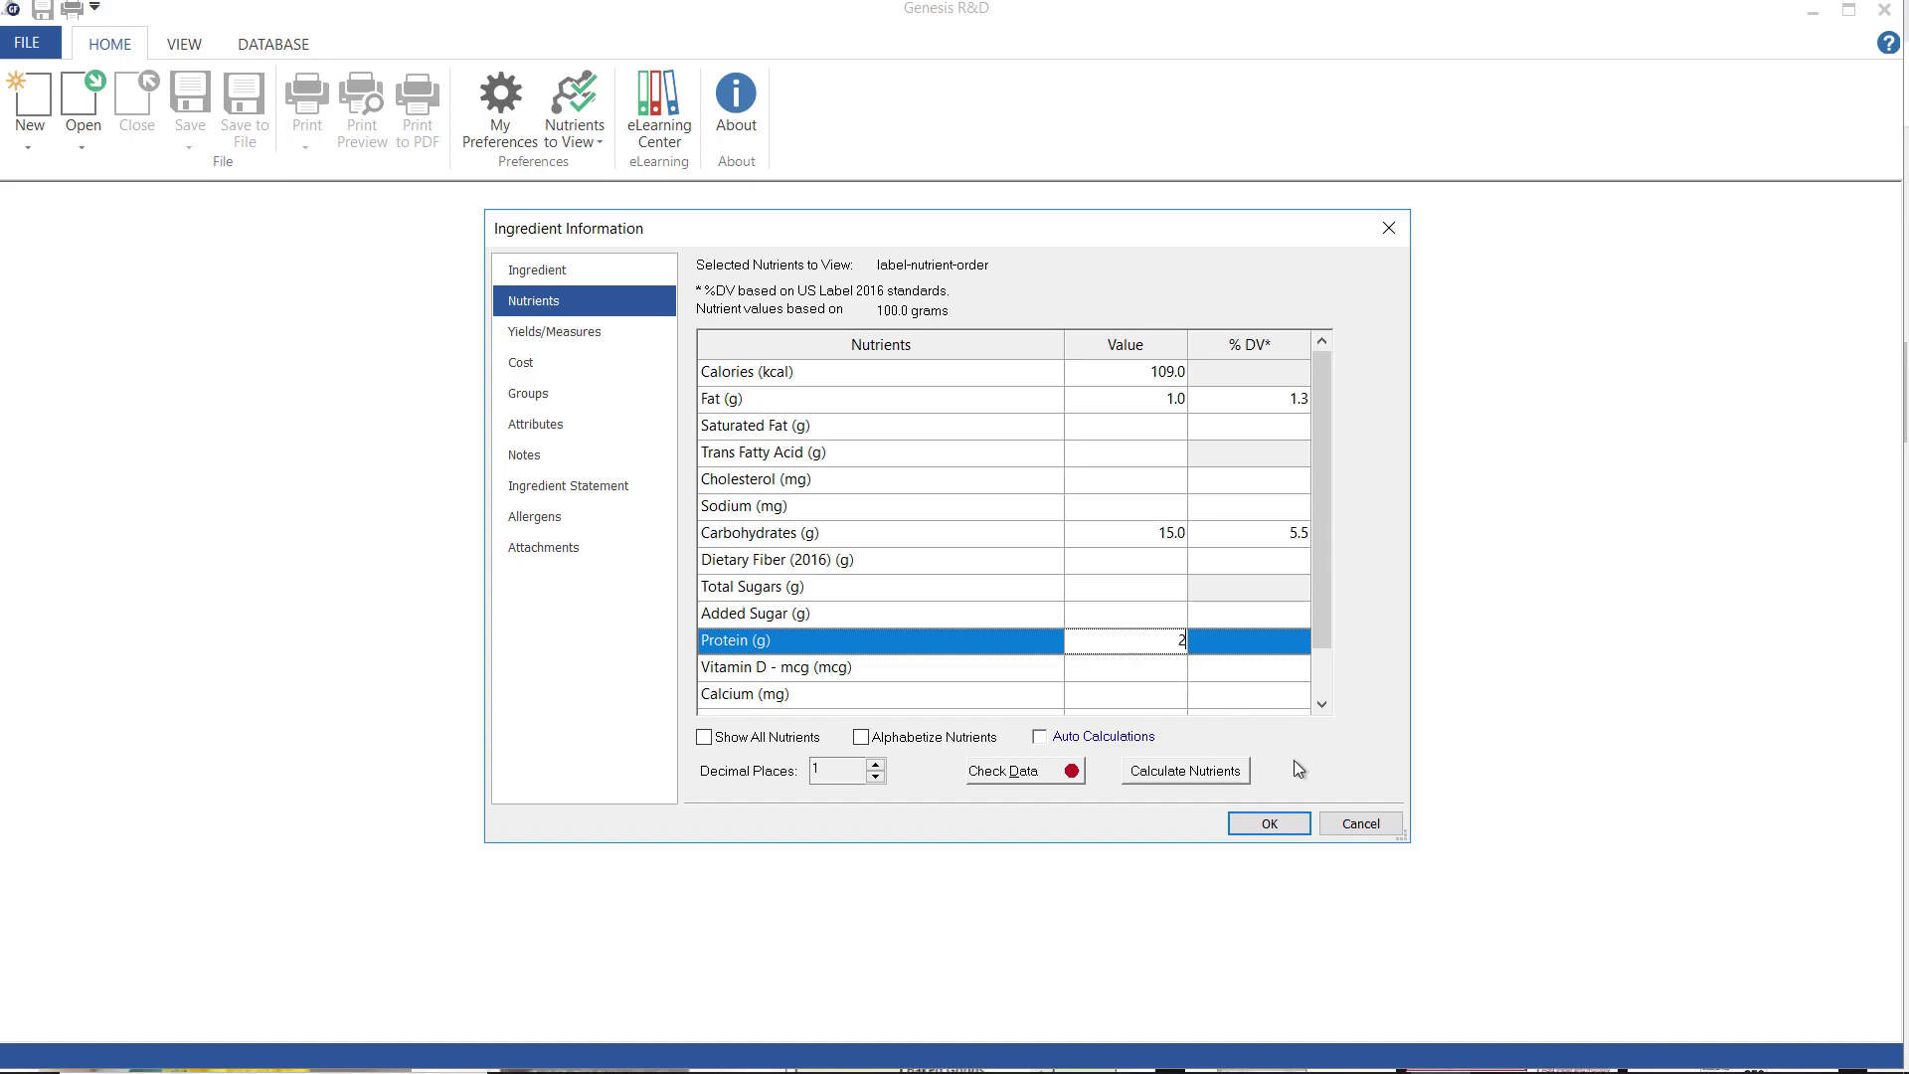
pyautogui.write('2')
pyautogui.click(1229, 667)
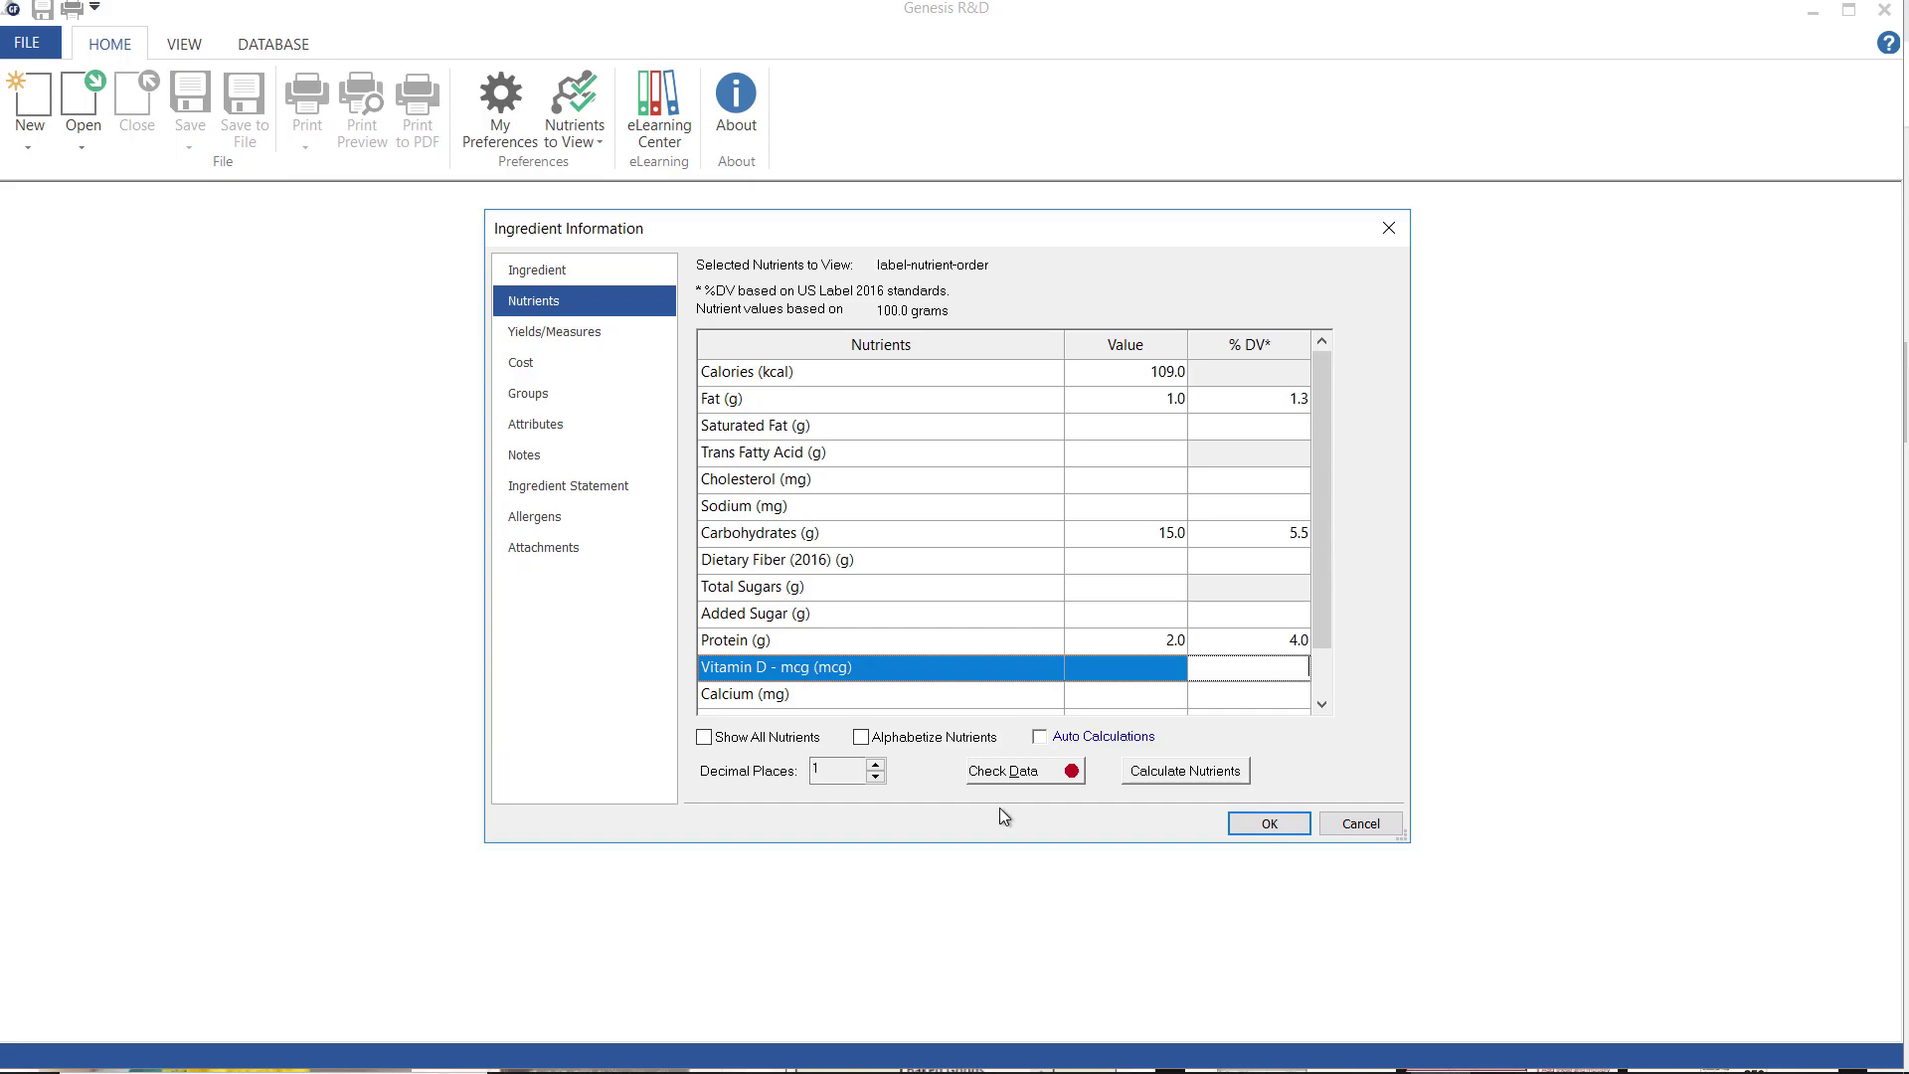
# Finish the nutrient edits and view Yields/Measures, showing Cooked Yield 100 and 0% Refuse.
pyautogui.click(999, 807)
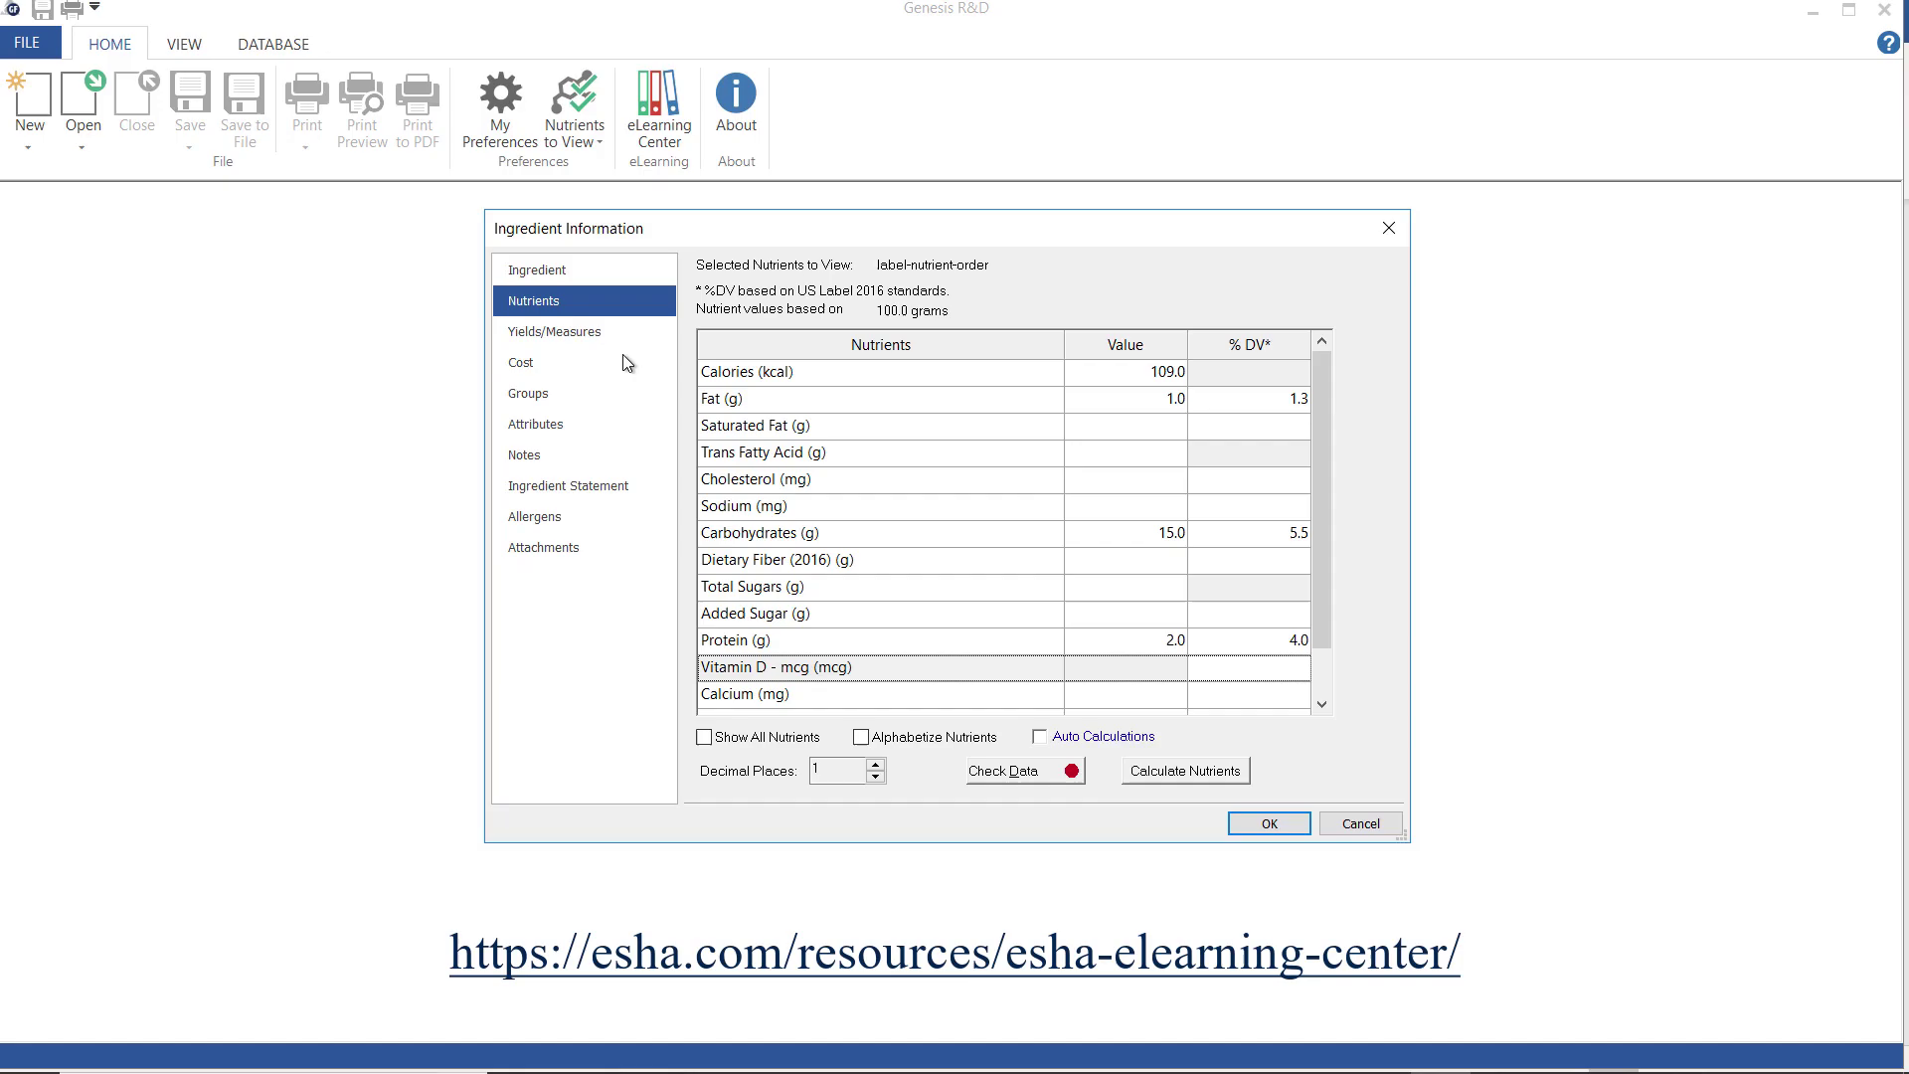
pyautogui.click(603, 336)
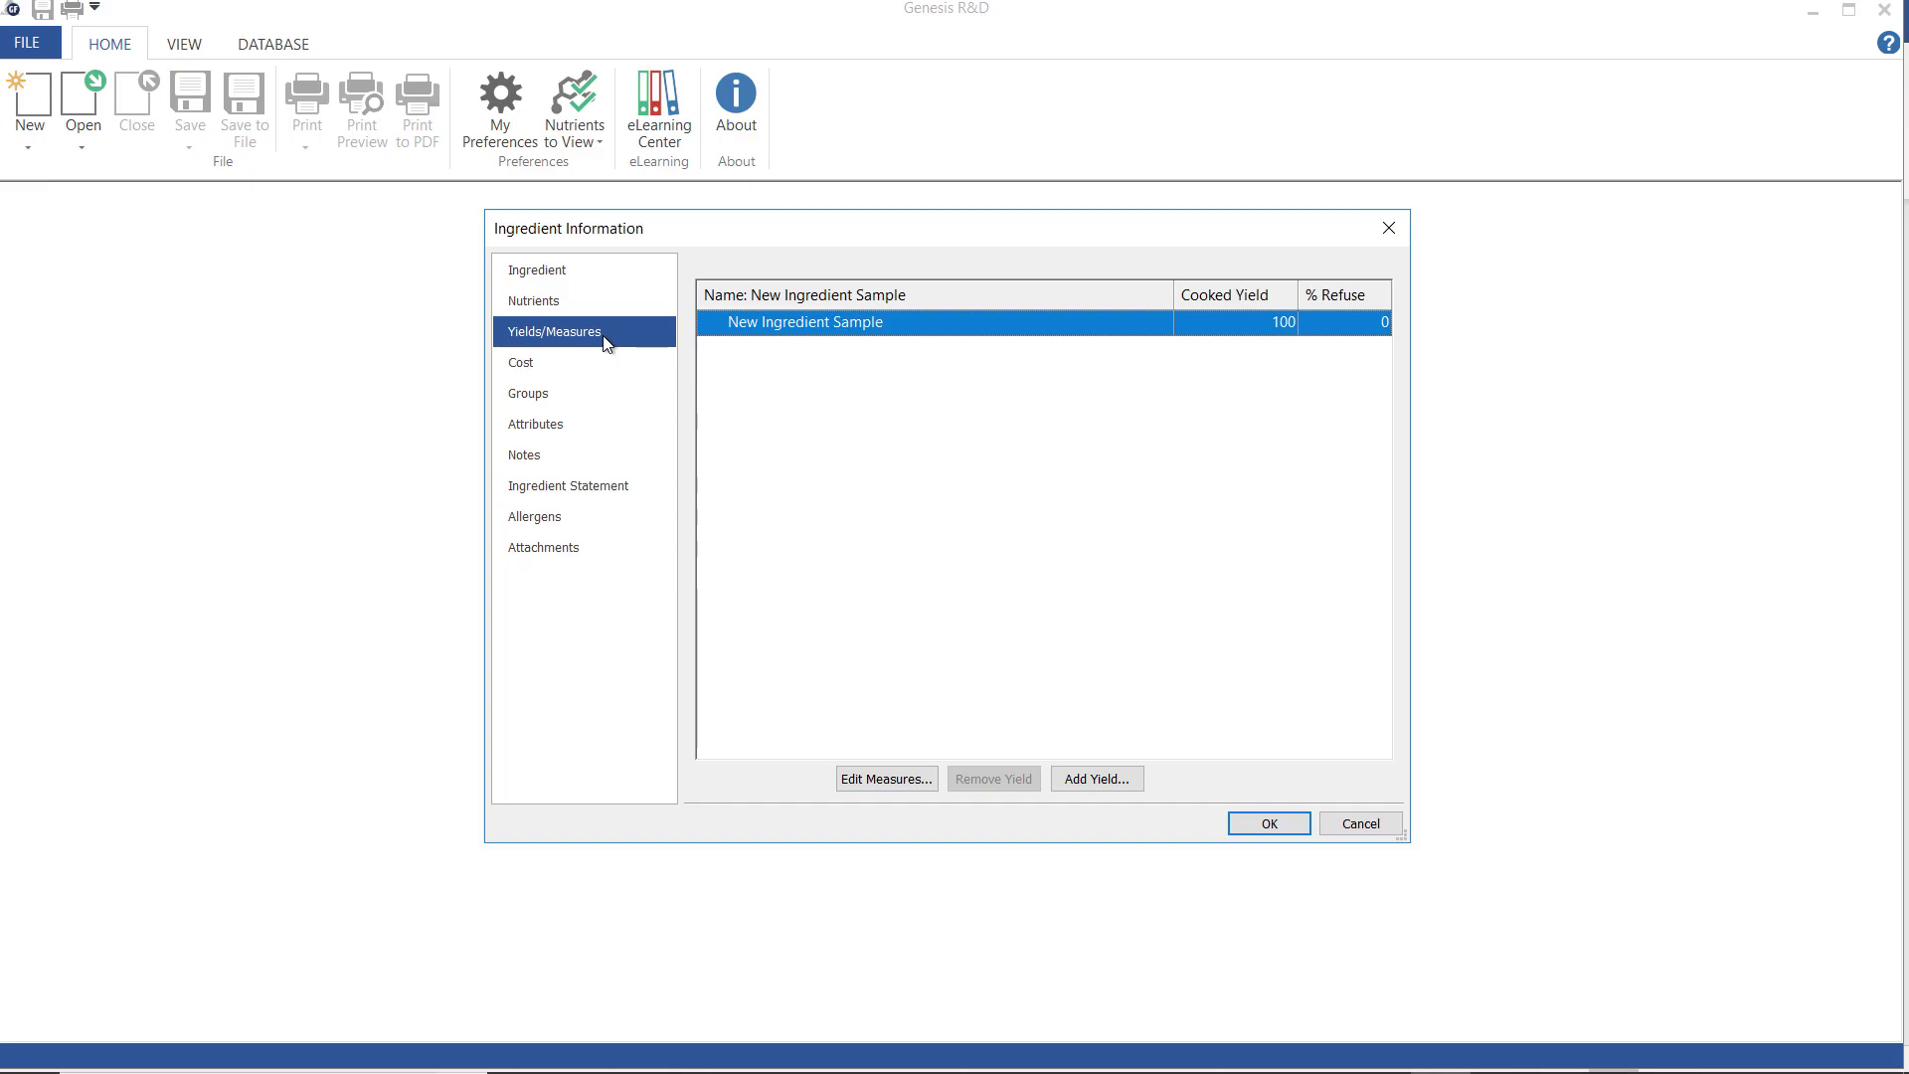
# Tick Vegetables in the ingredient's Groups tree, then move on to its Attributes page.
pyautogui.click(587, 362)
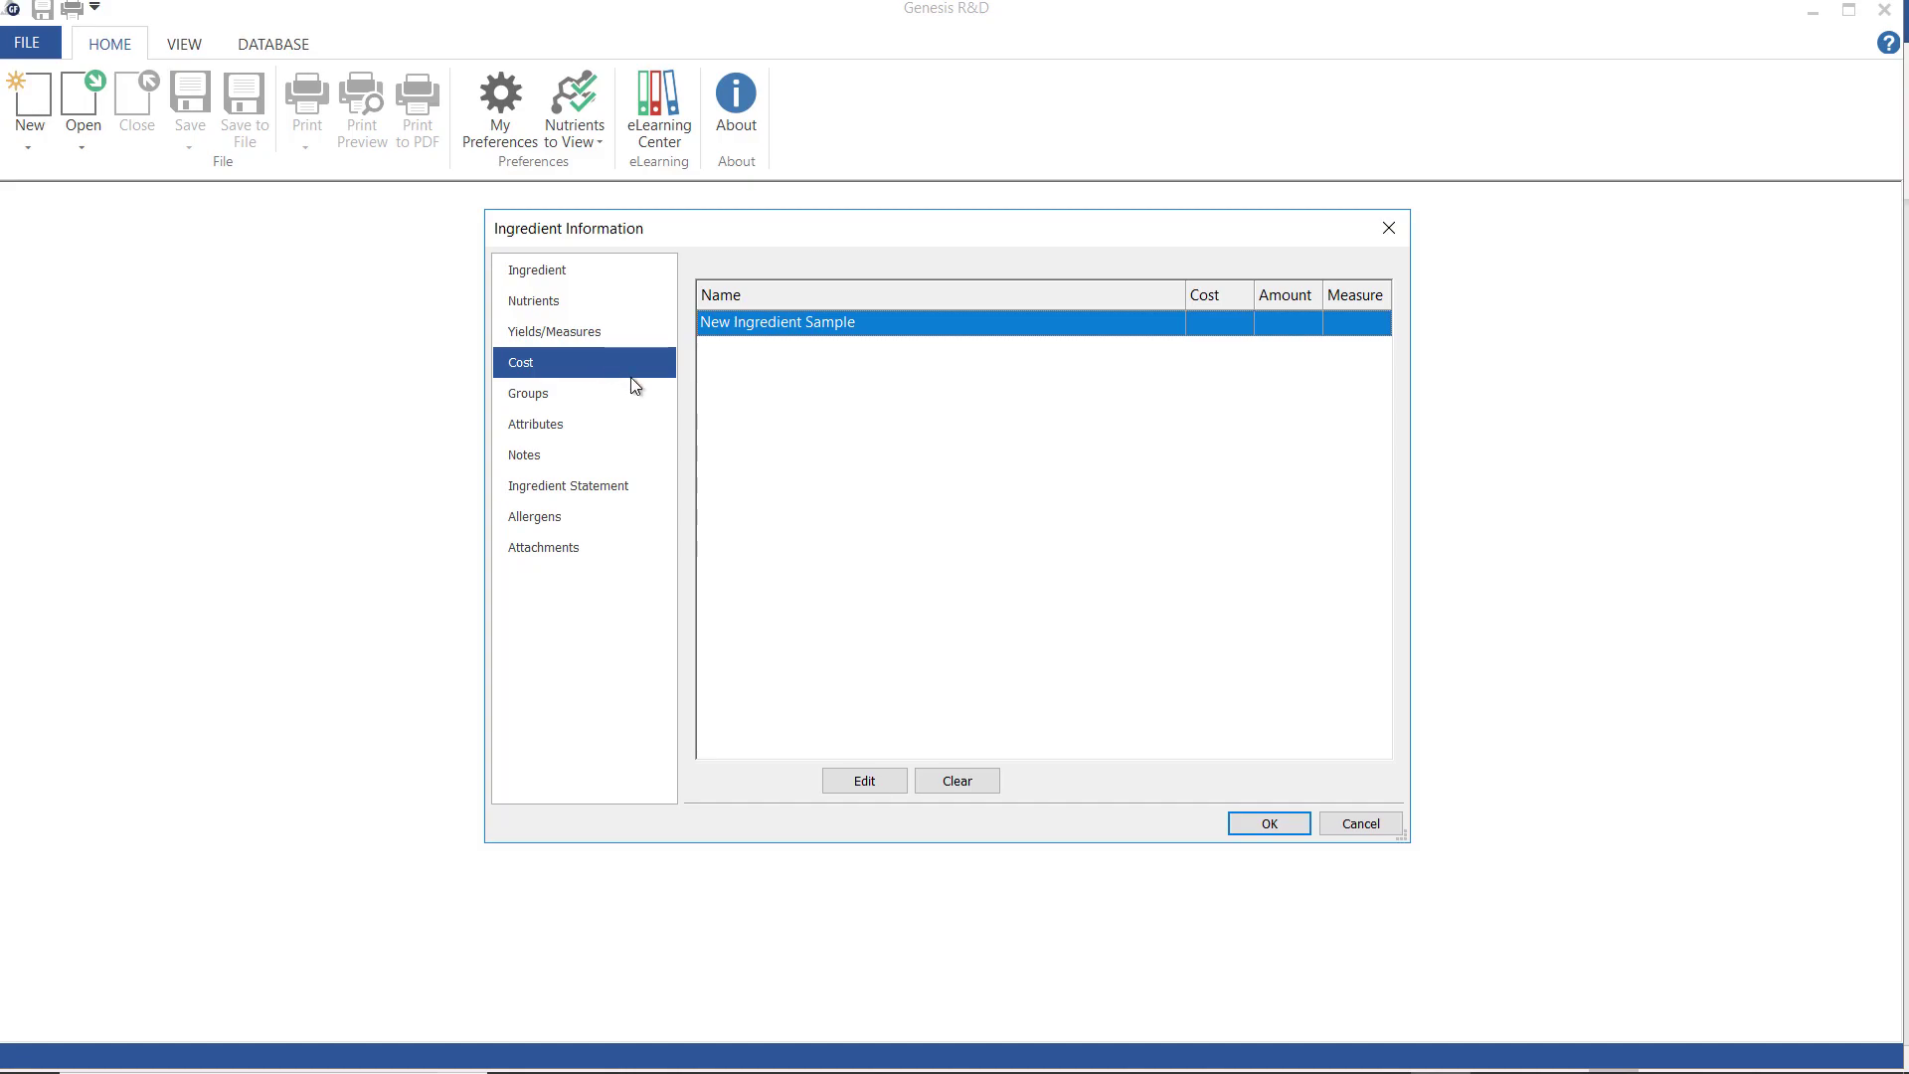
pyautogui.click(622, 396)
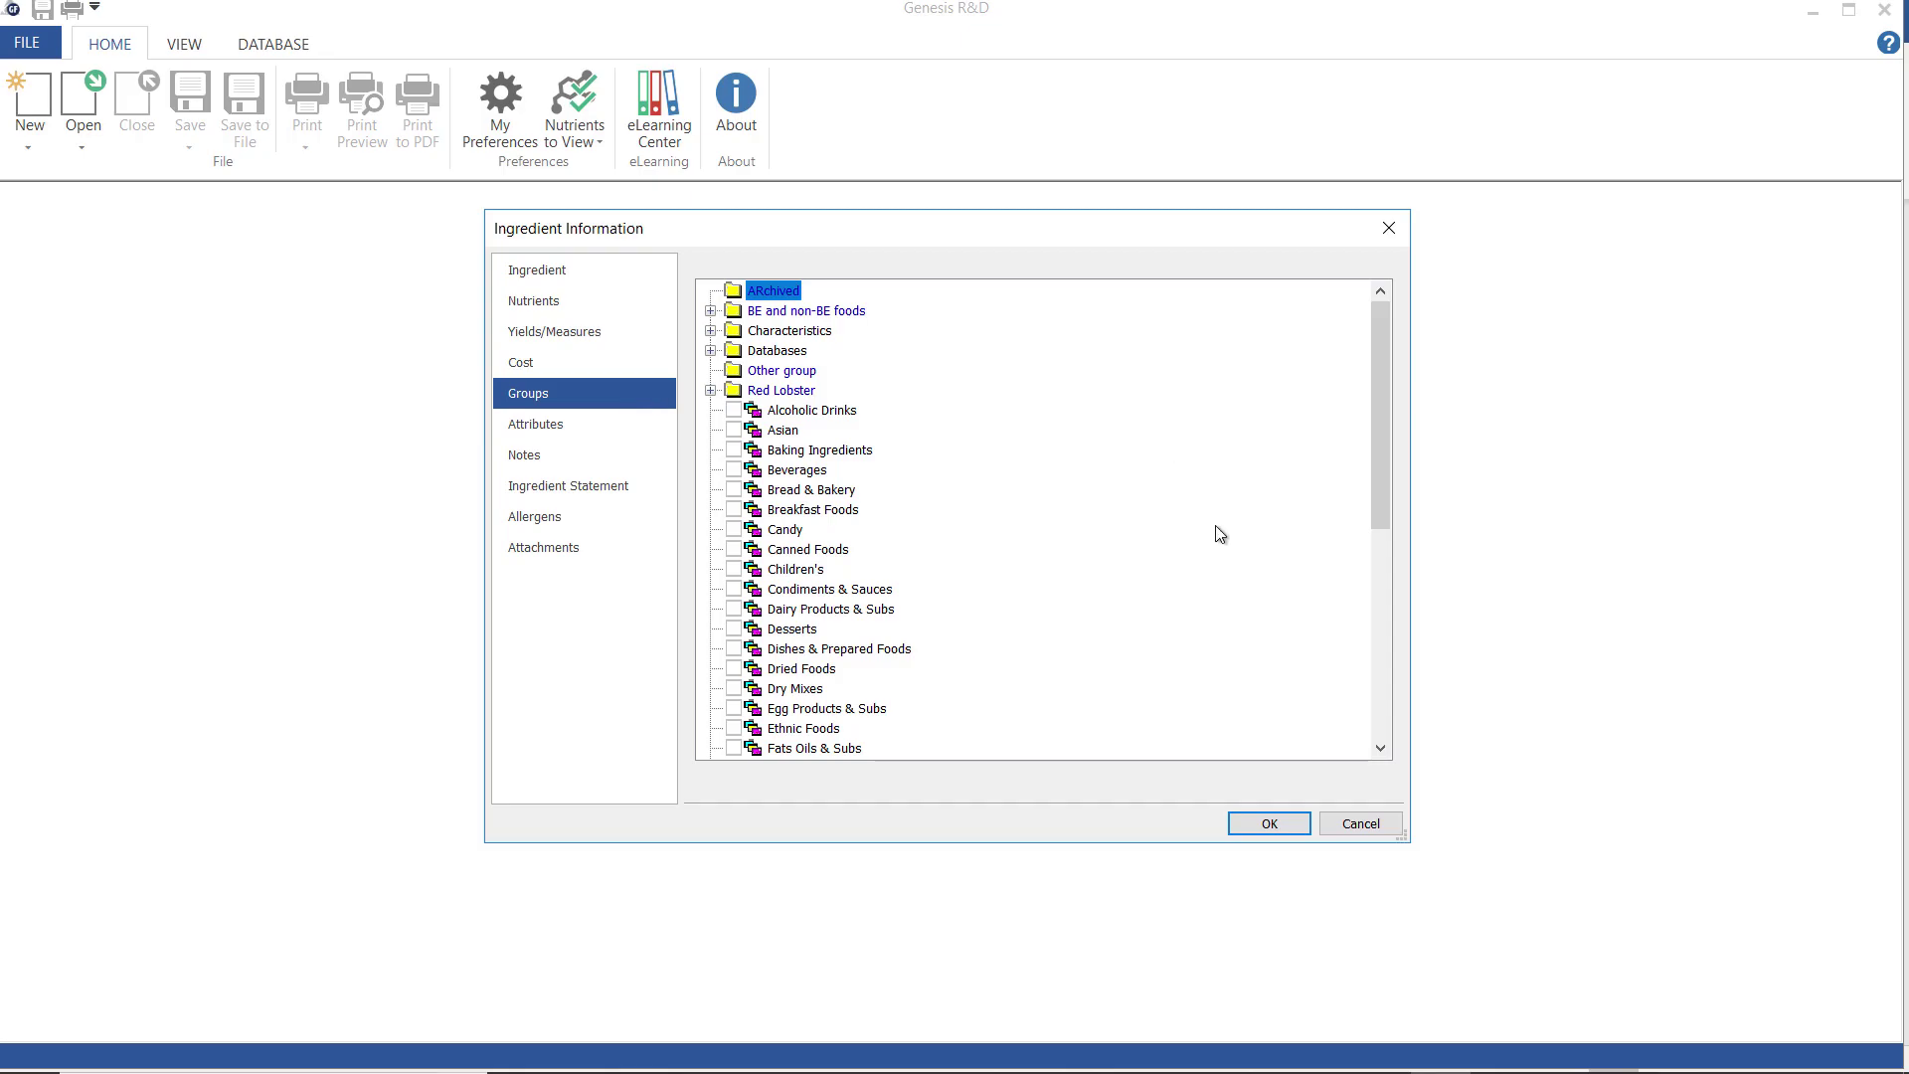
pyautogui.moveTo(1381, 477); pyautogui.dragTo(1392, 740)
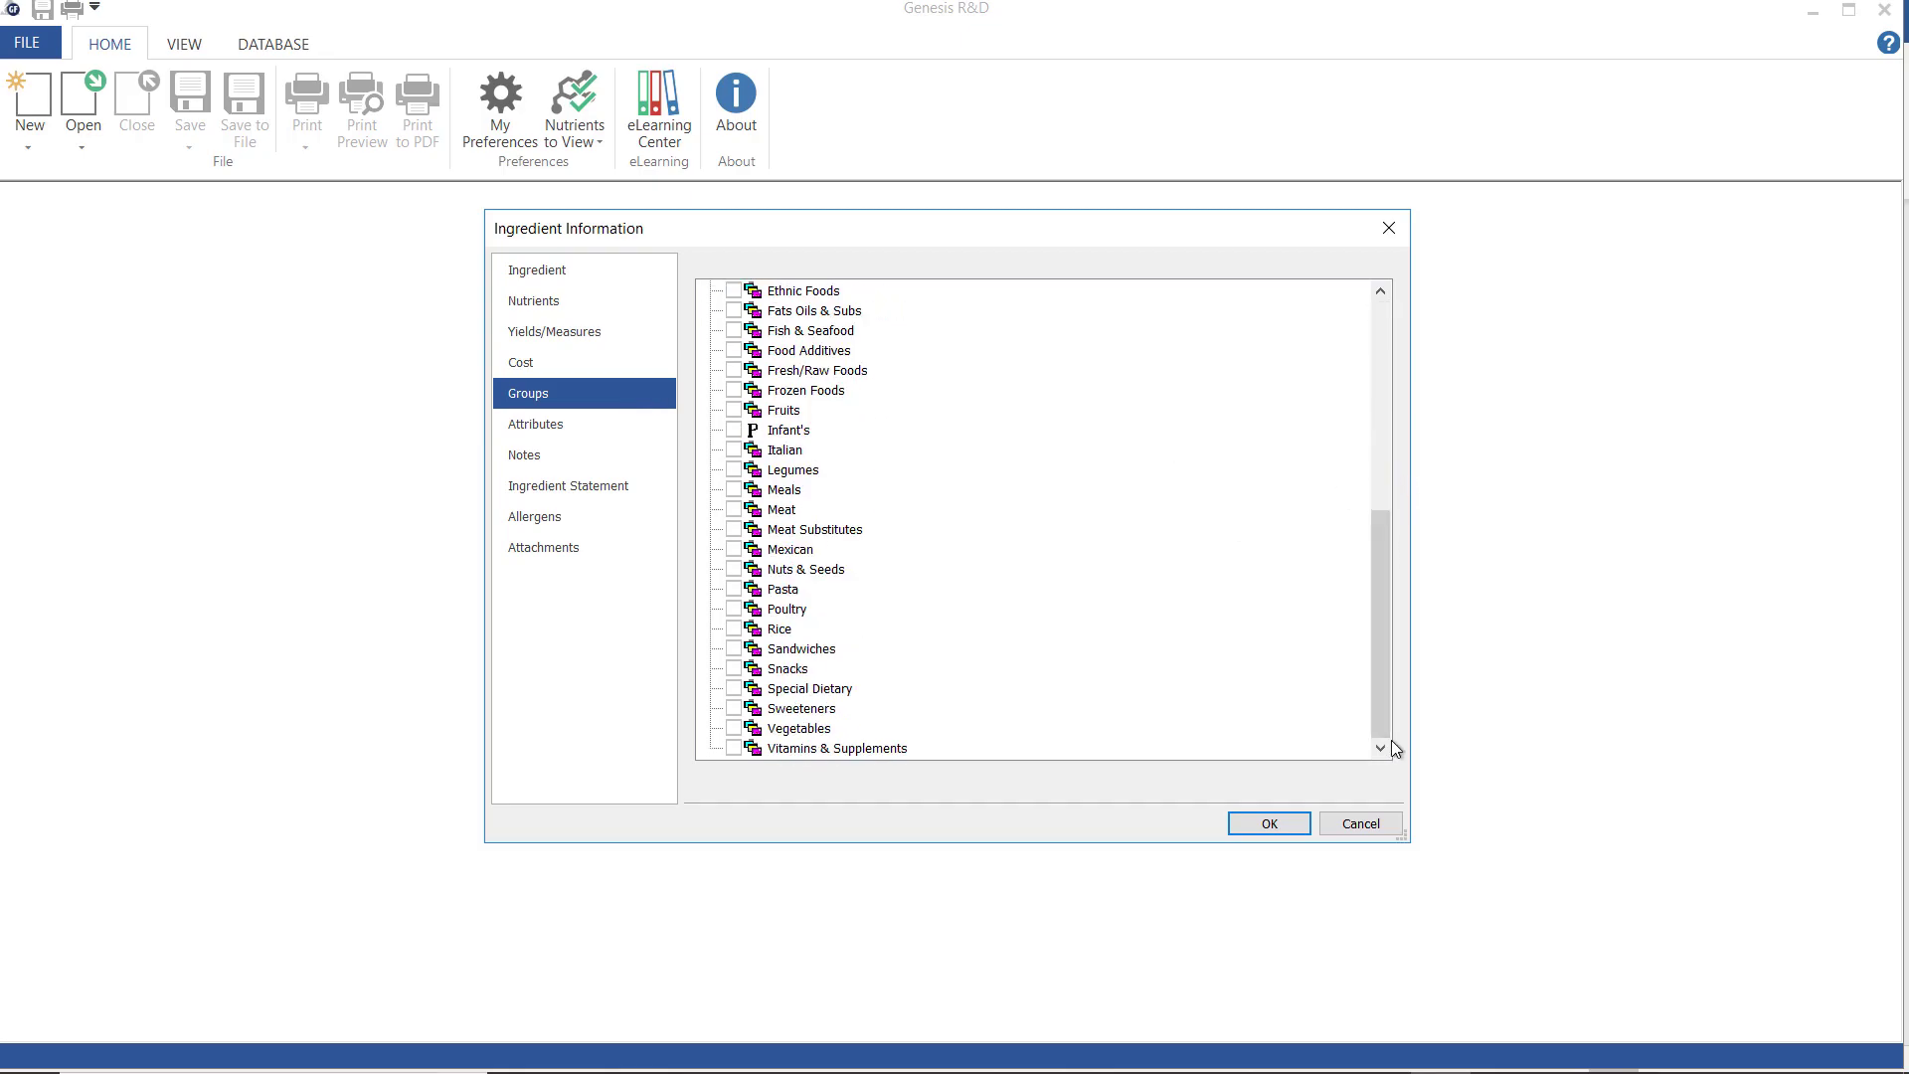
pyautogui.click(734, 730)
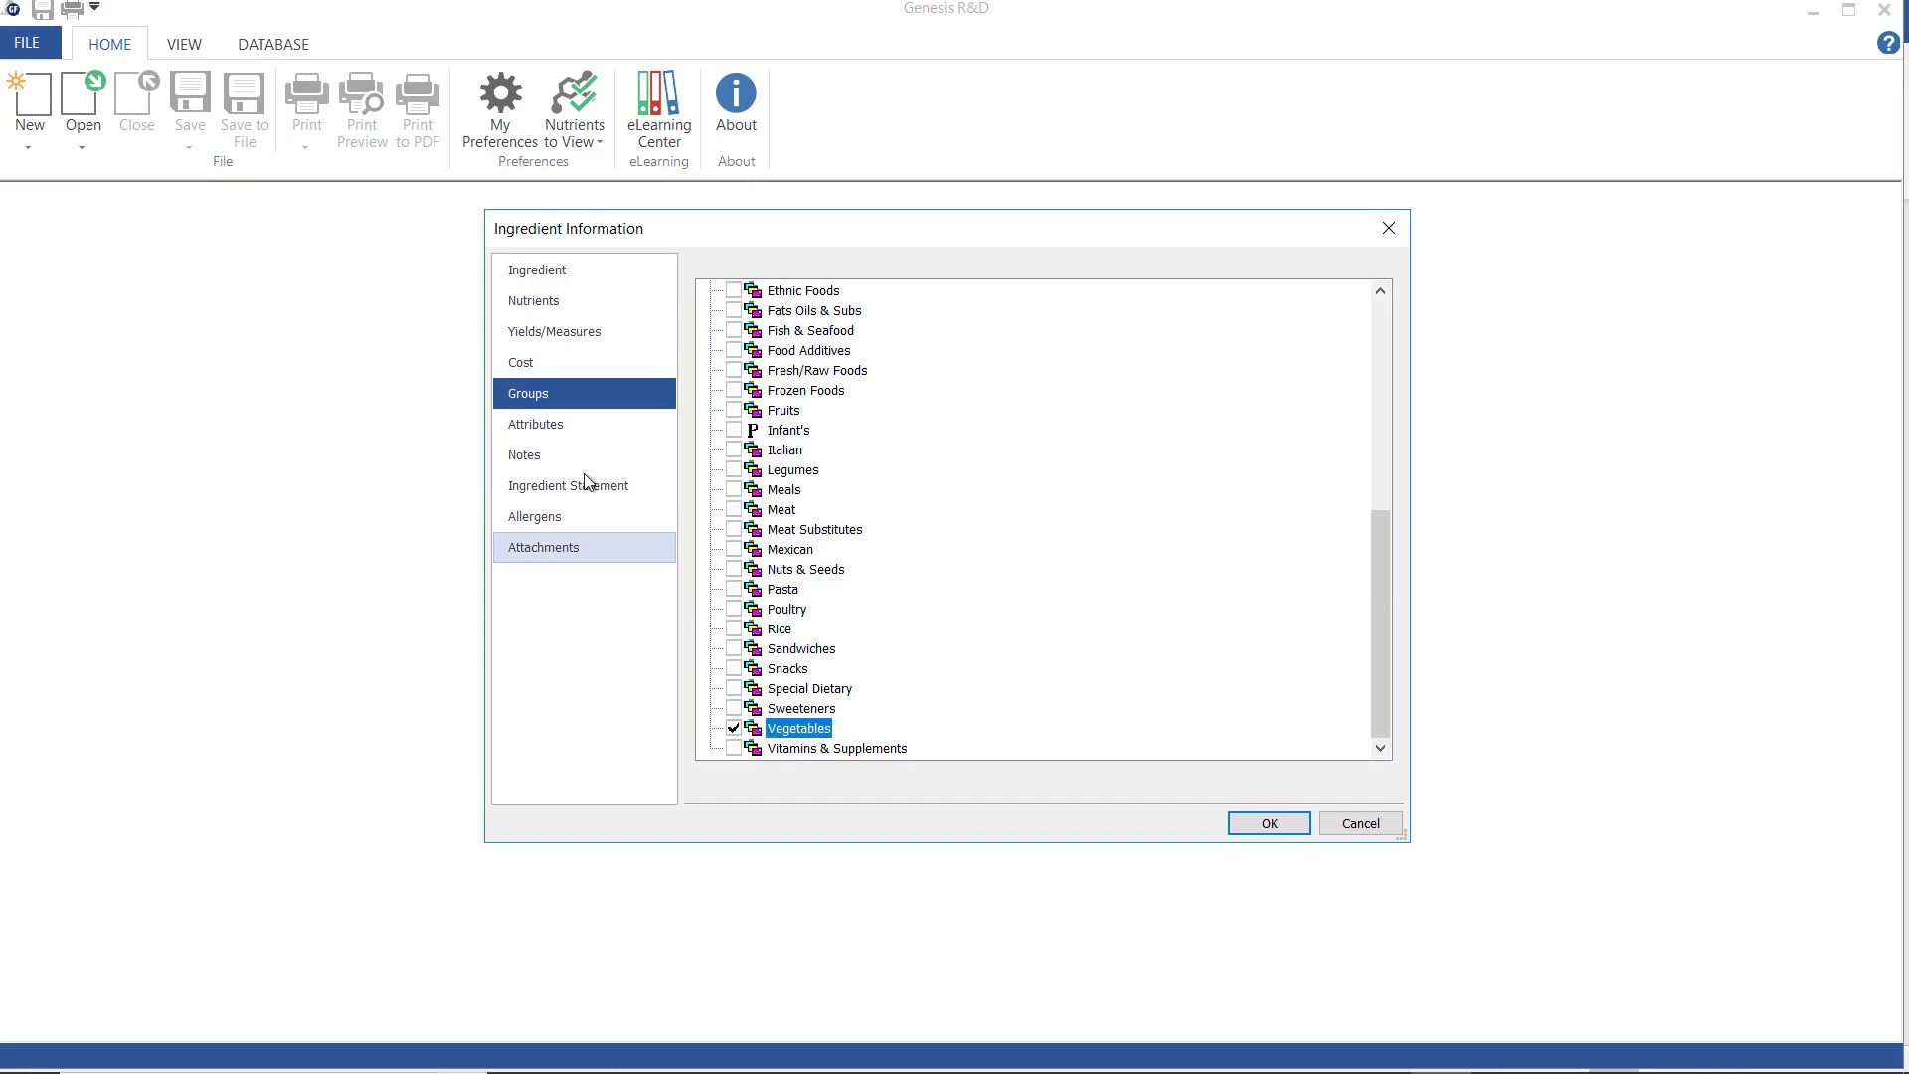
pyautogui.click(563, 430)
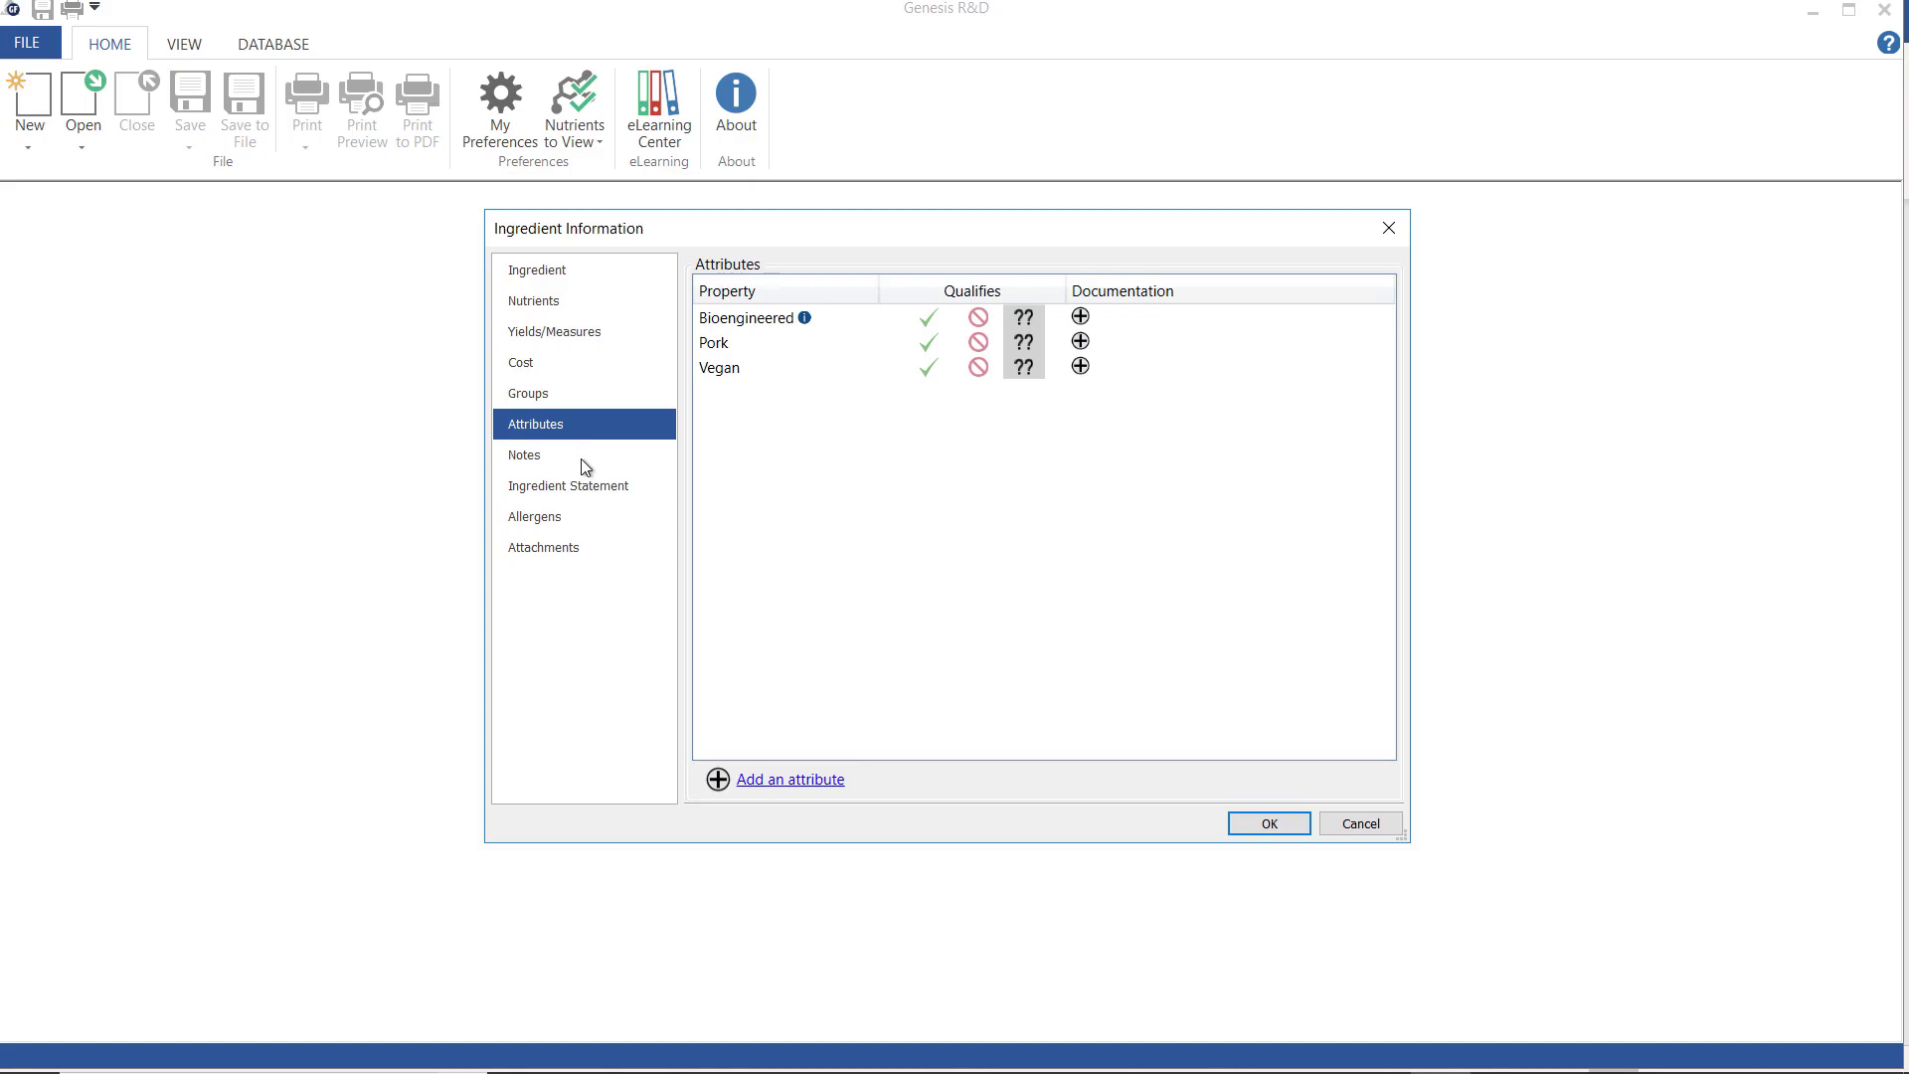
# Move through Notes and Ingredient Statement to the Allergens page, which shows eight allergens checked.
pyautogui.click(580, 465)
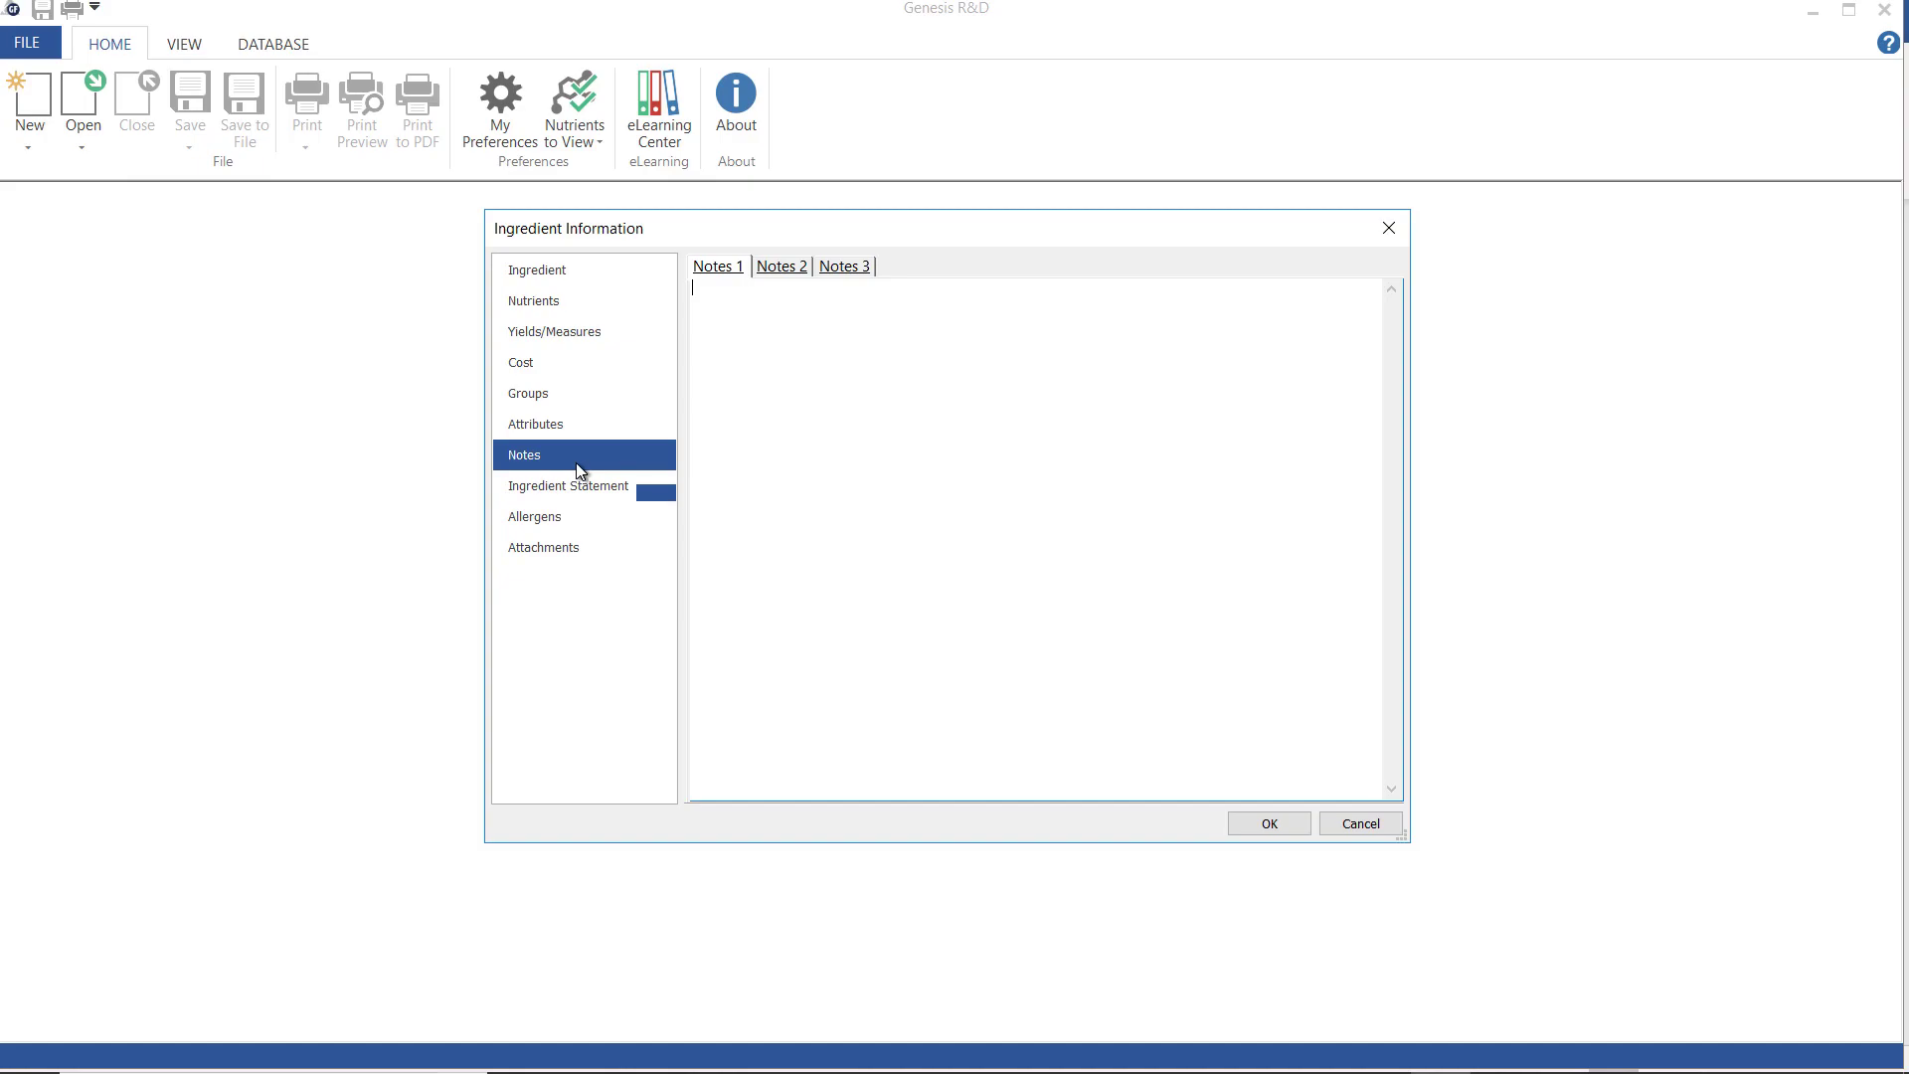
pyautogui.click(640, 487)
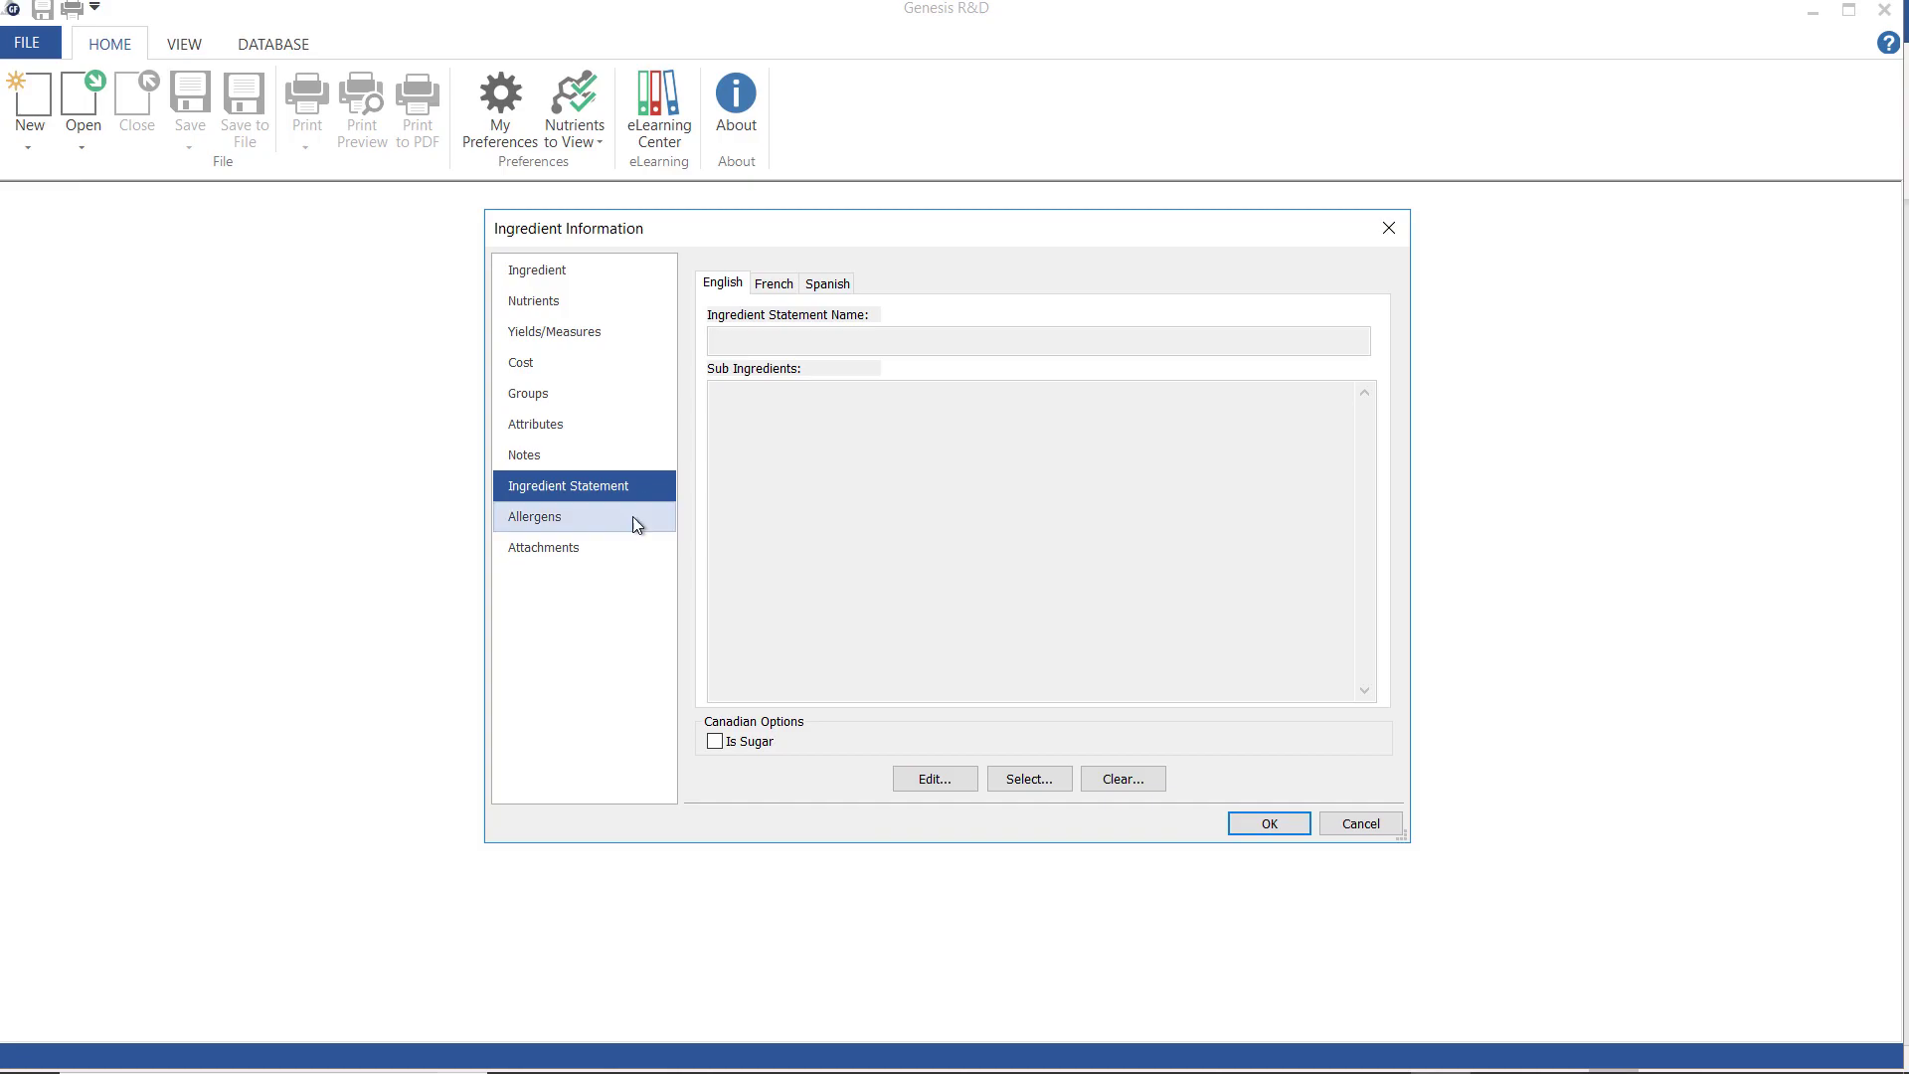
pyautogui.click(633, 518)
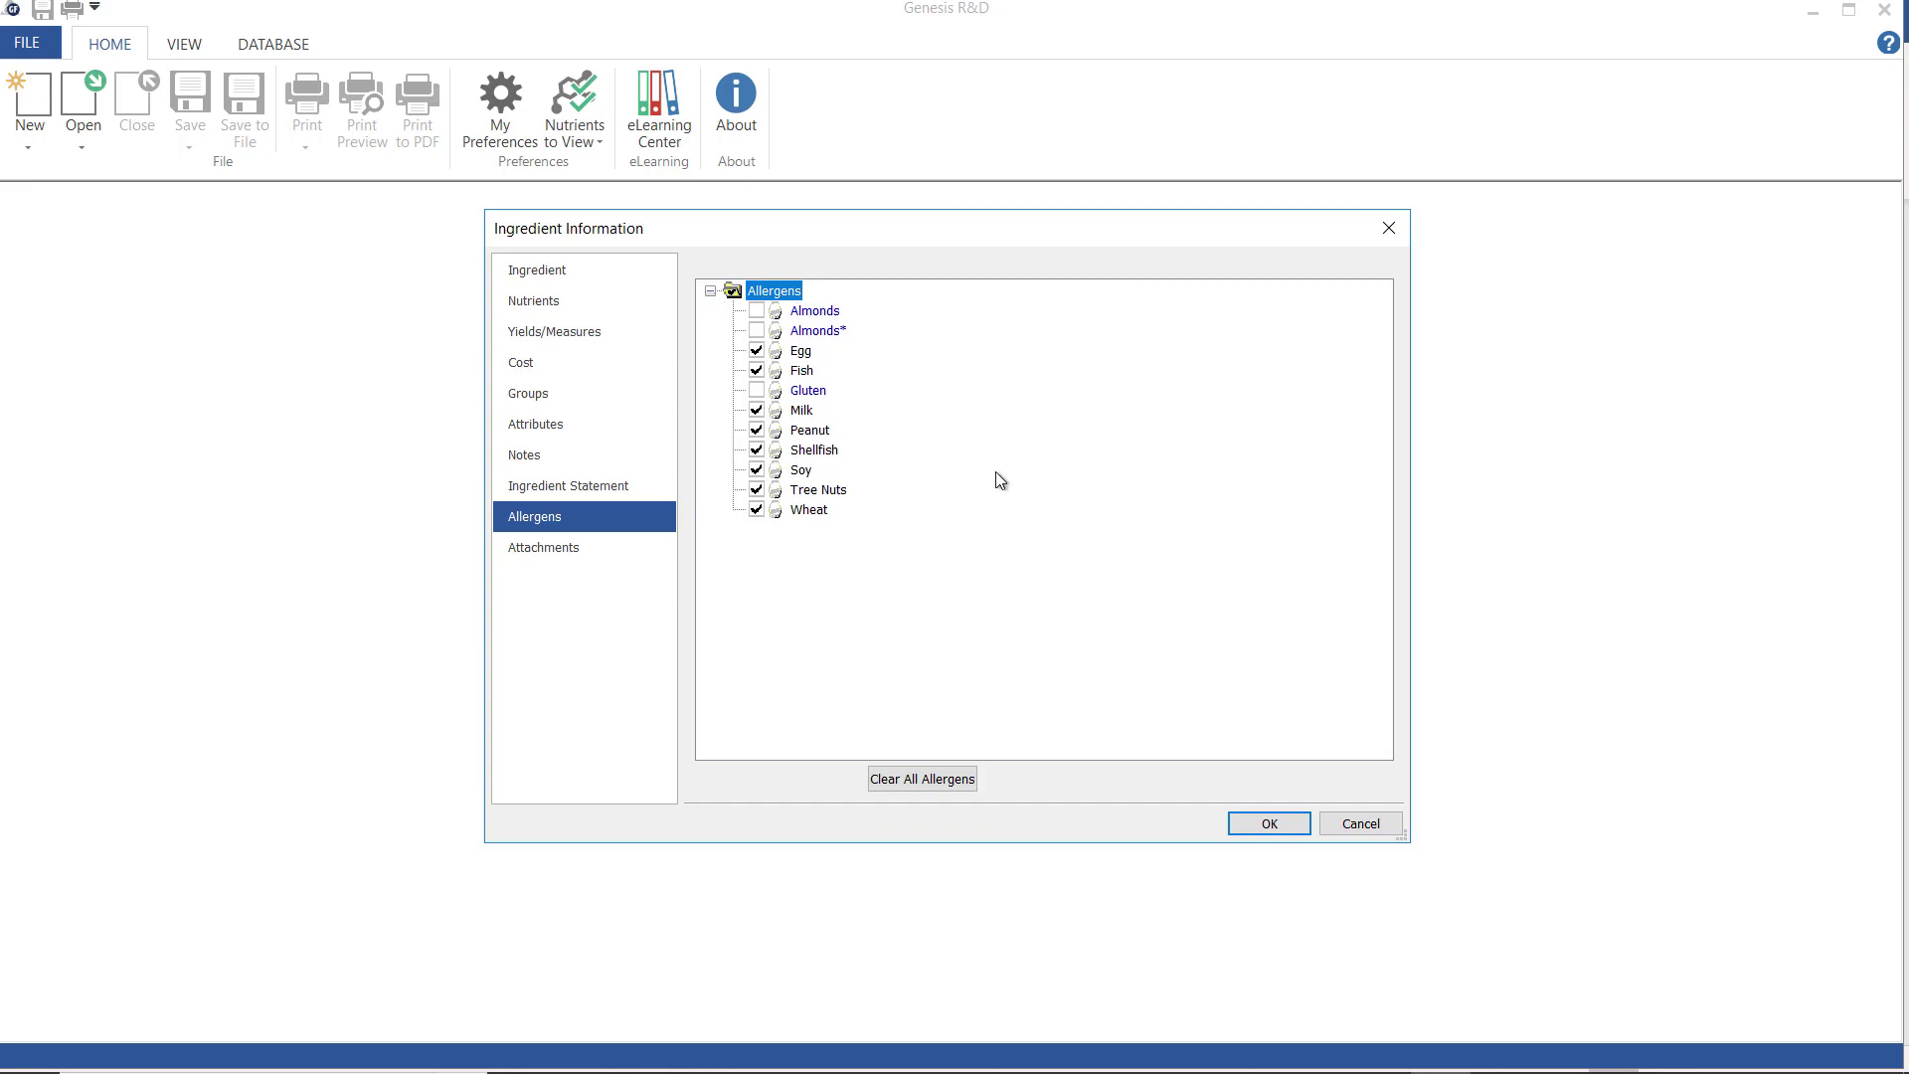
# Clear all allergens (Egg, Fish, Milk, Peanut, Shellfish, Soy, Tree Nuts, Wheat) from the ingredient.
pyautogui.click(964, 781)
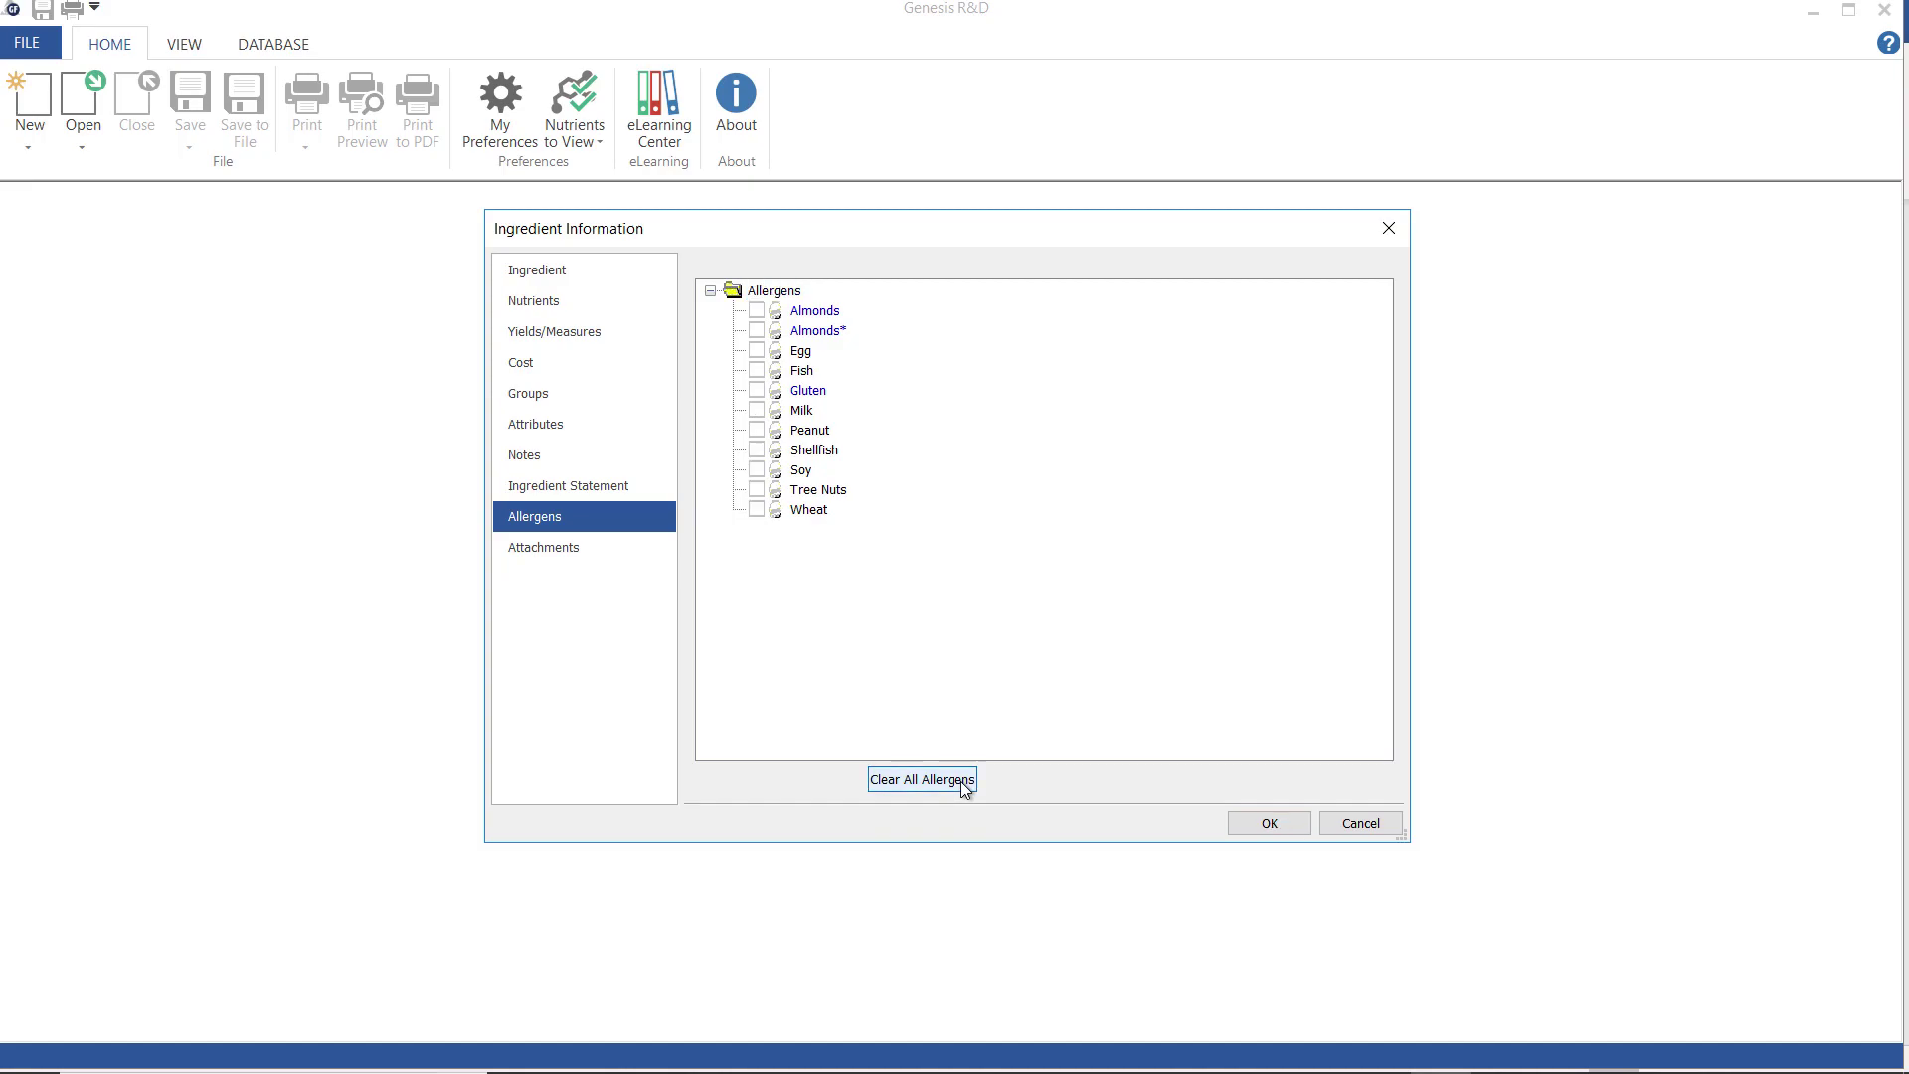
pyautogui.click(583, 546)
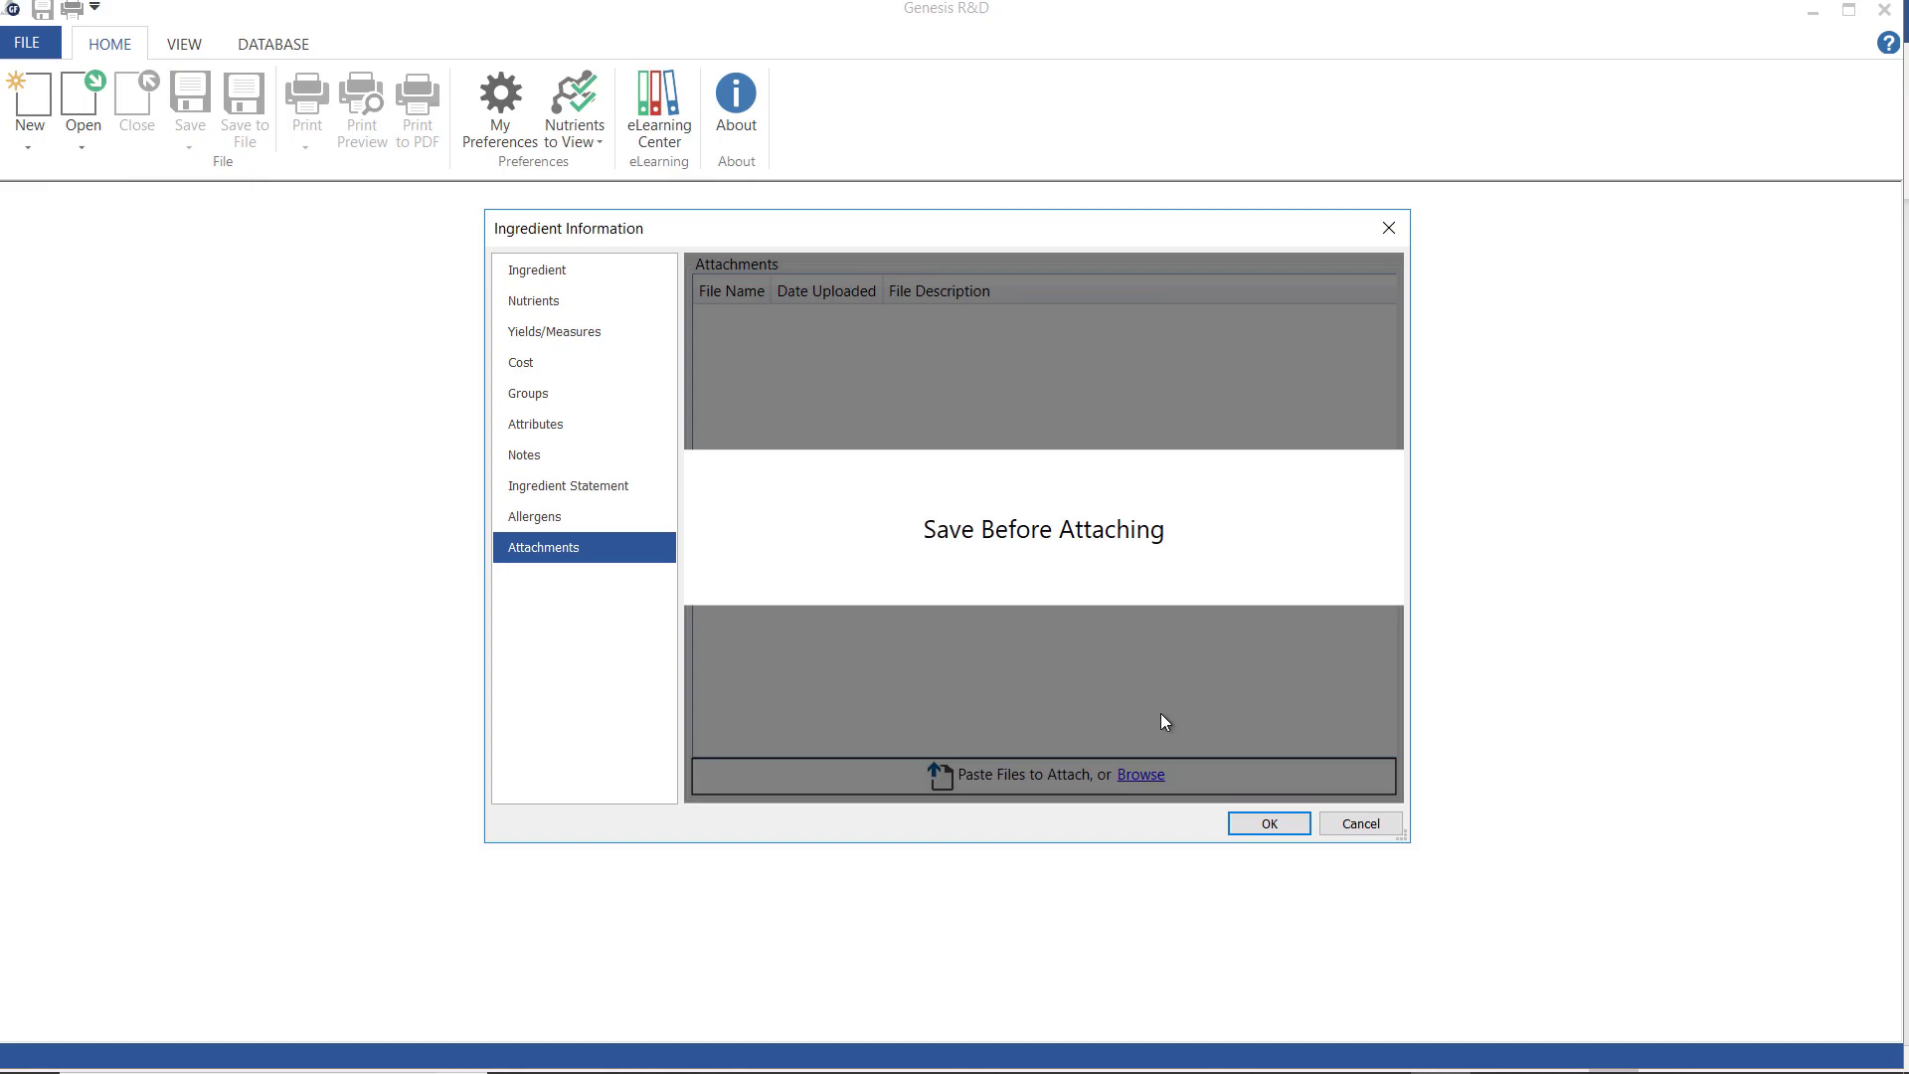
# Save 'New Ingredient Sample' to the database and acknowledge the success message.
pyautogui.click(1268, 824)
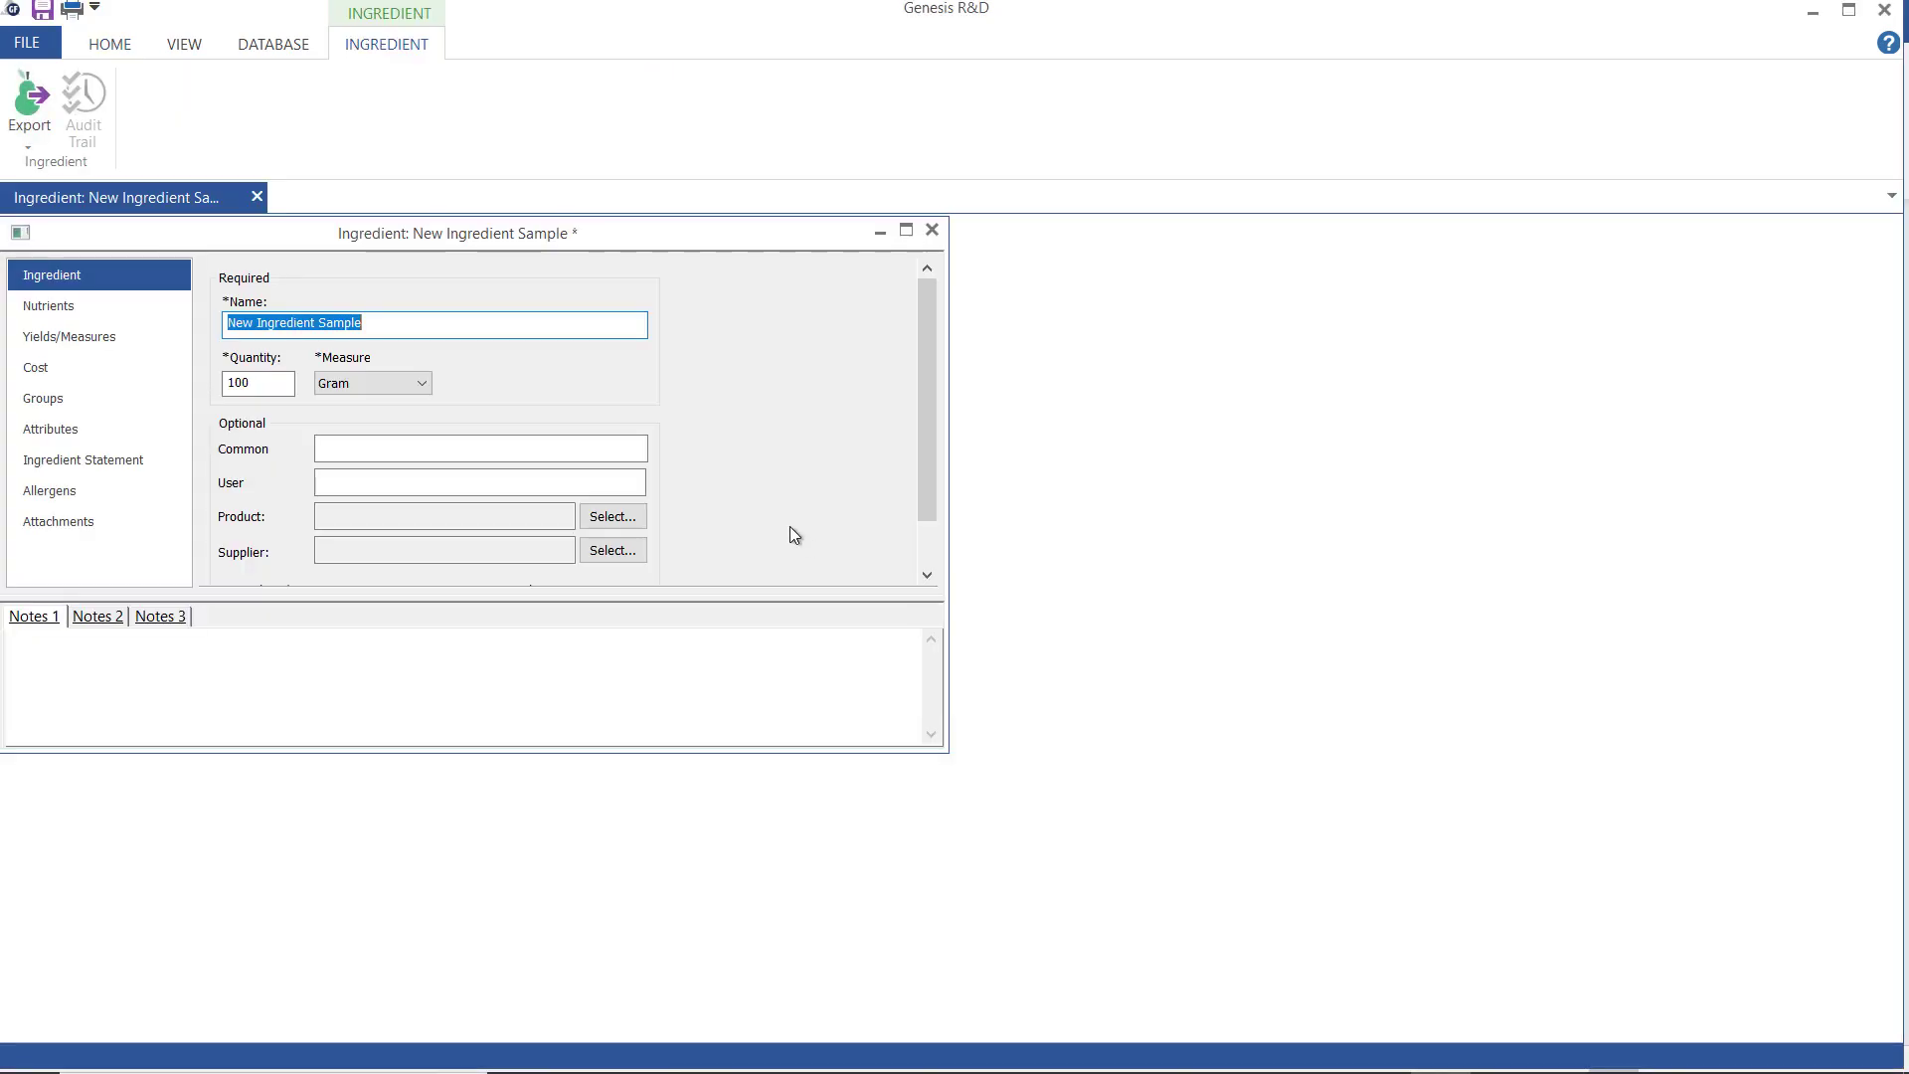
pyautogui.click(43, 10)
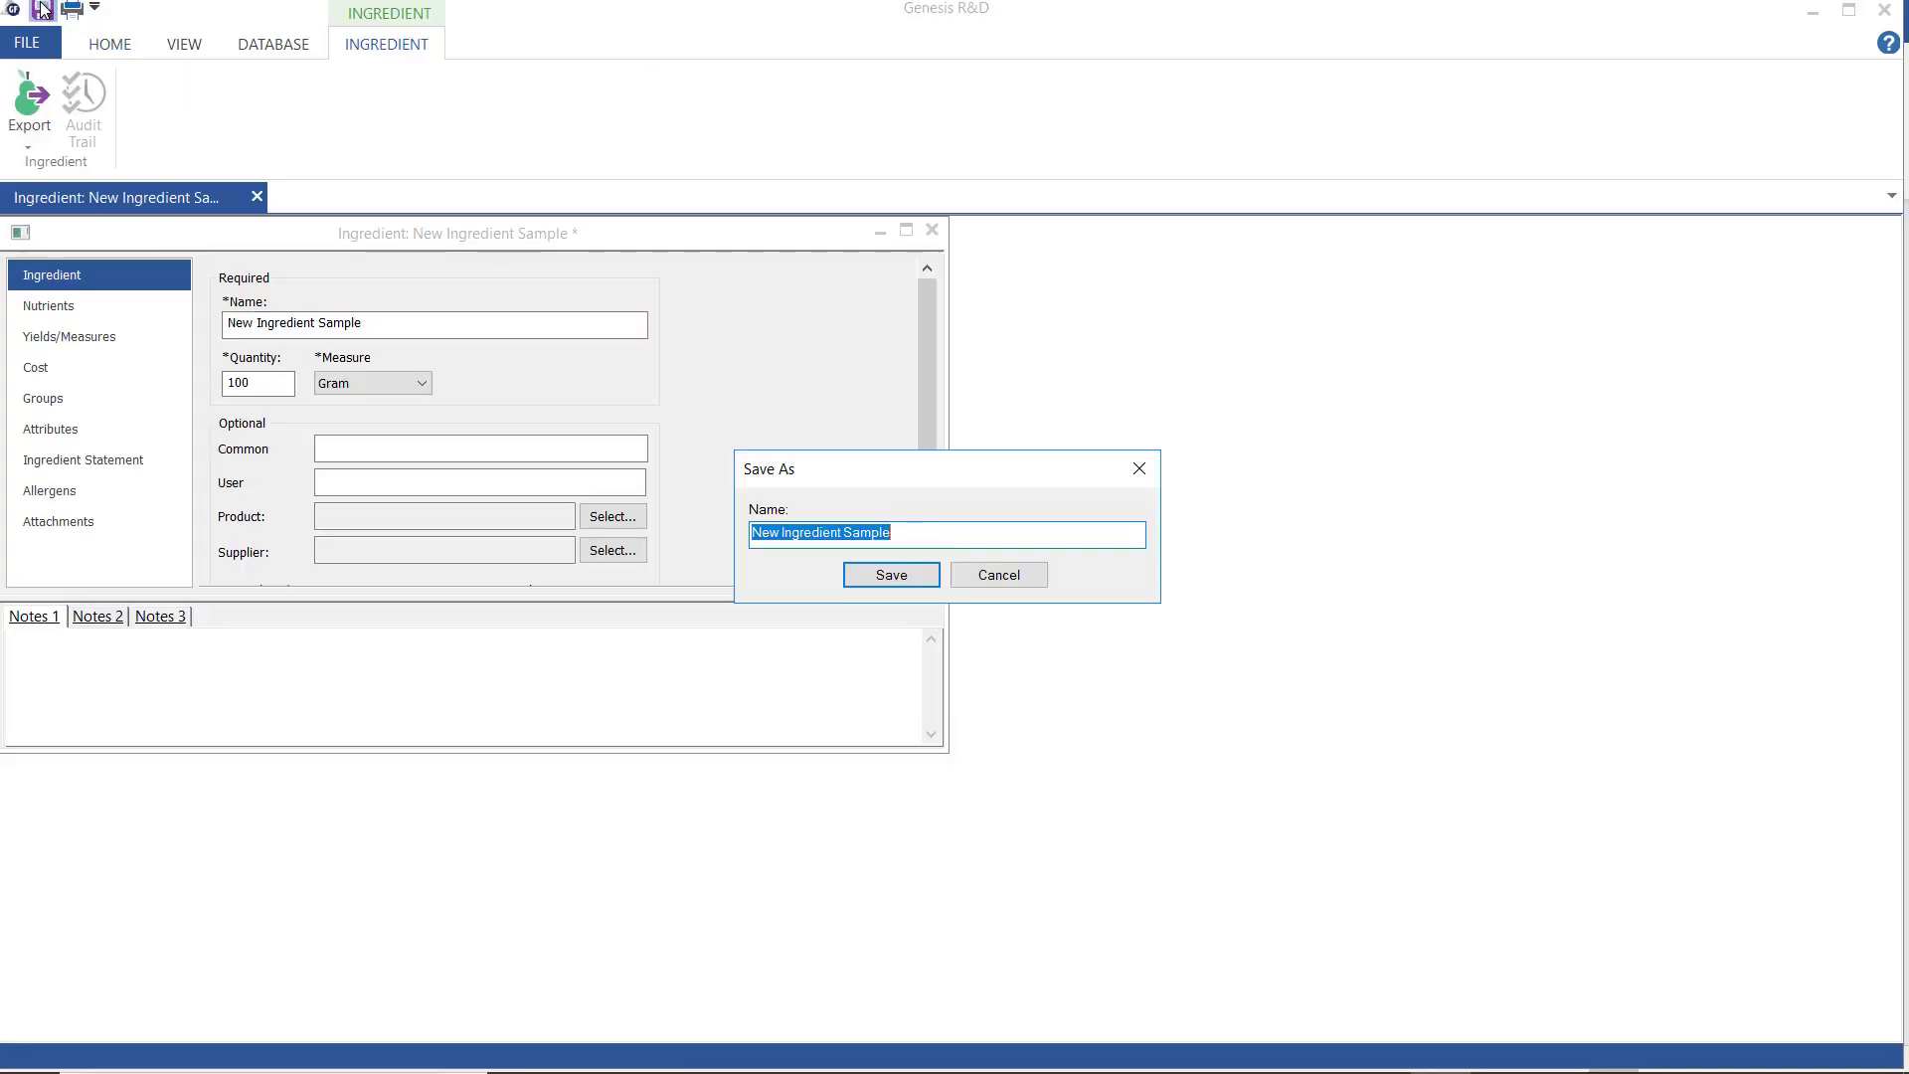
pyautogui.click(901, 574)
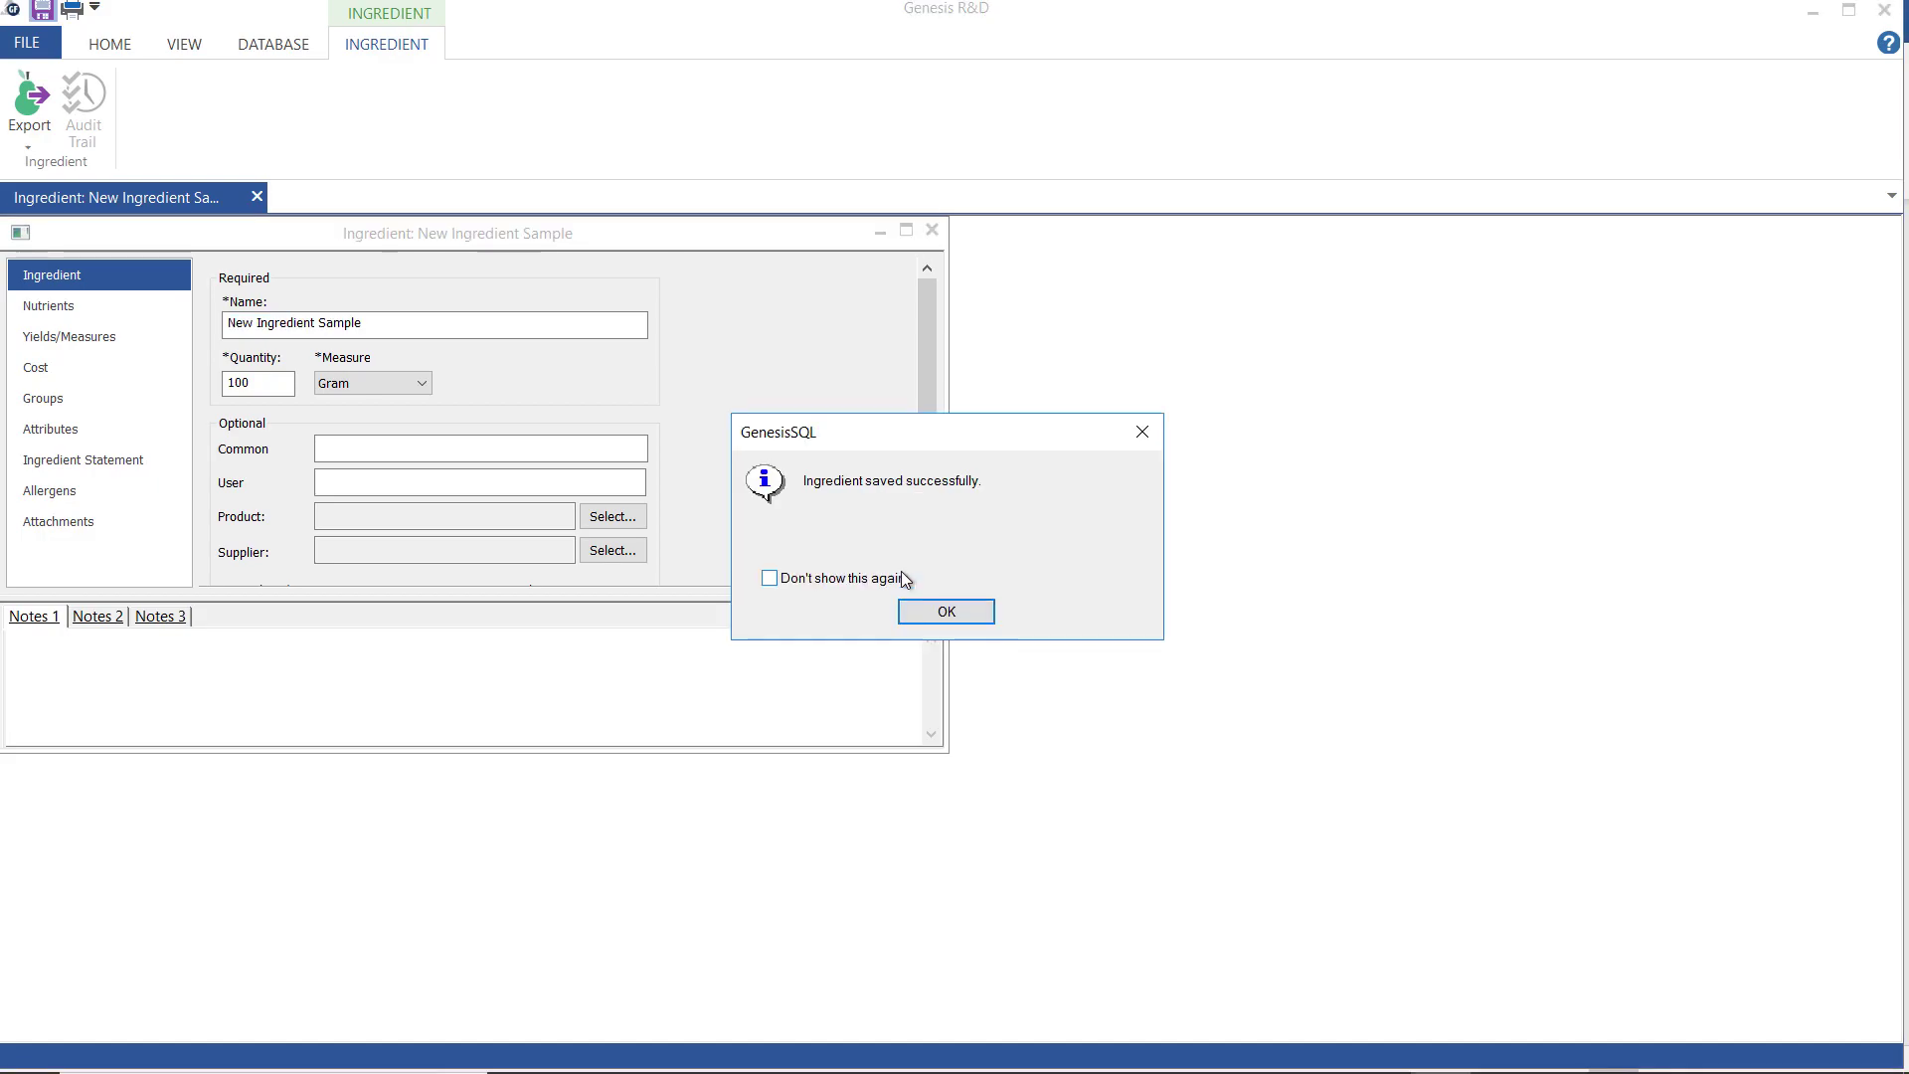
pyautogui.click(939, 613)
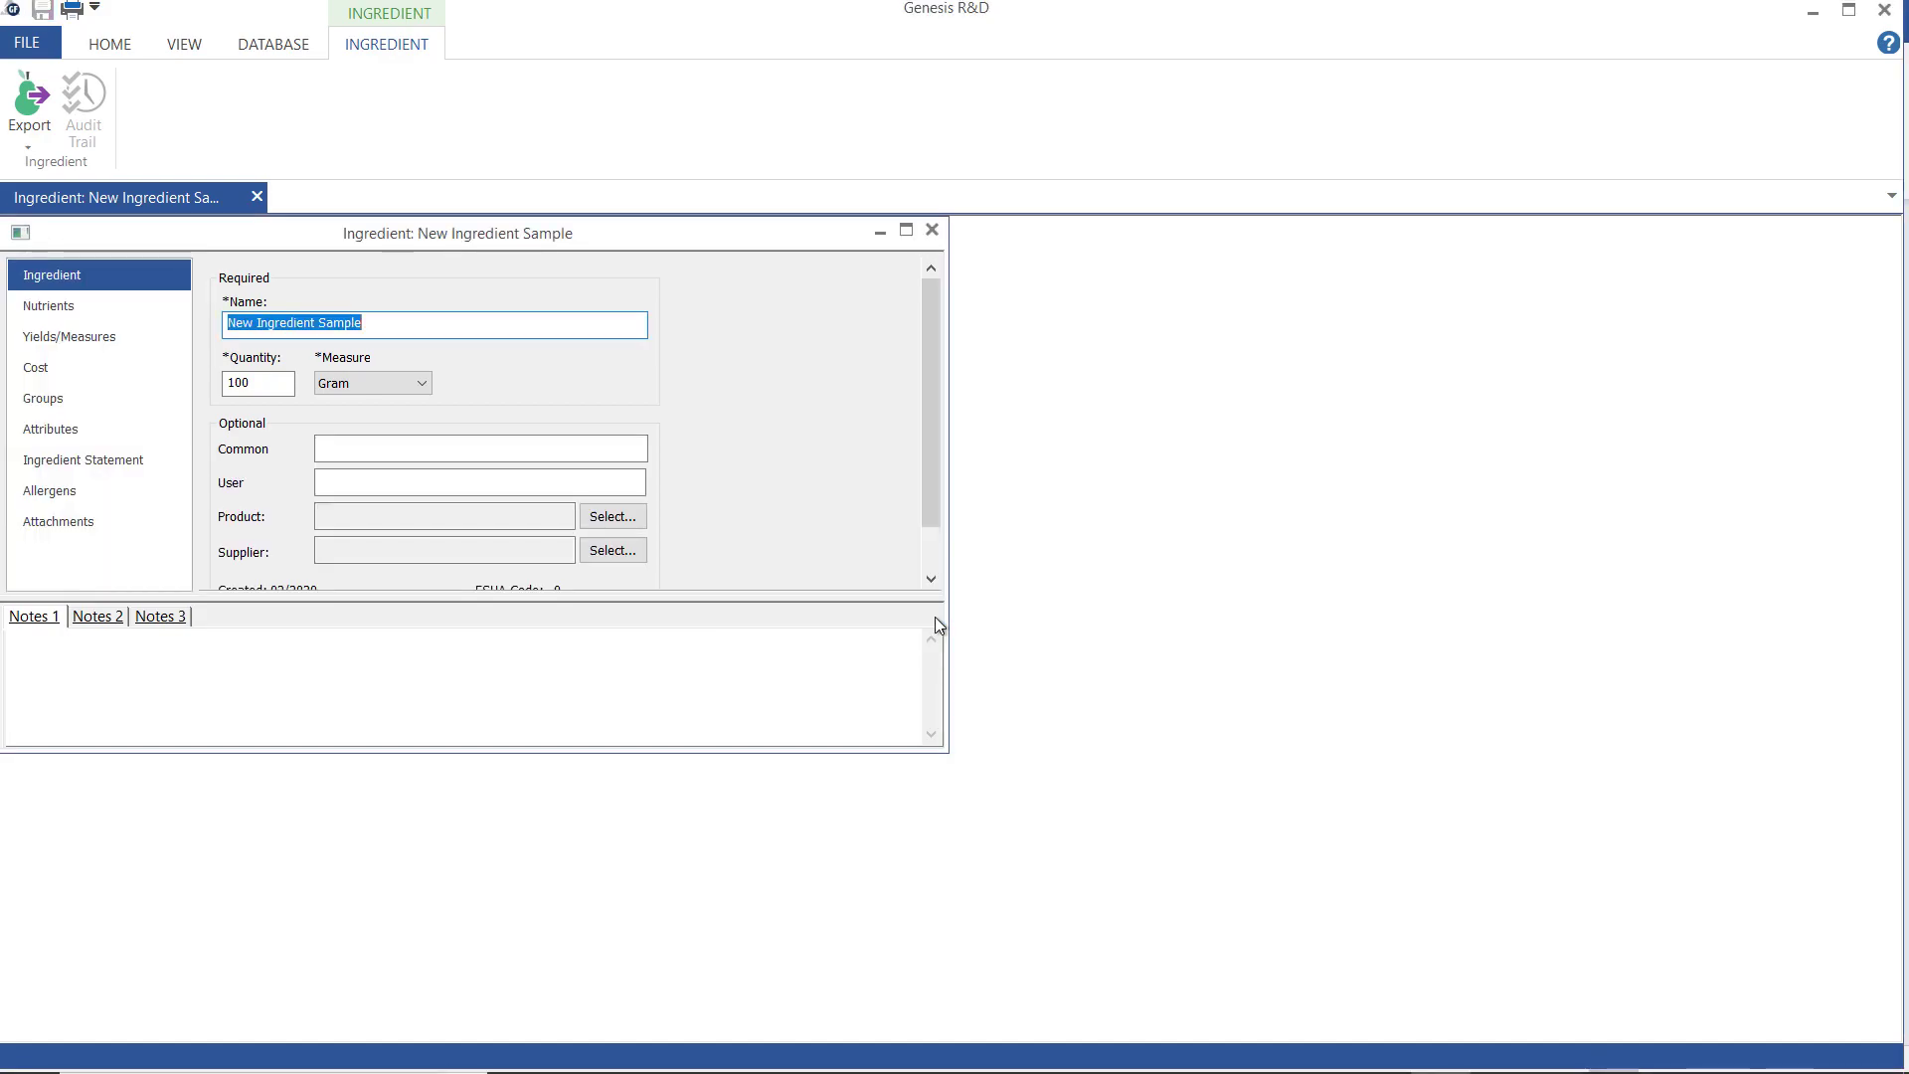